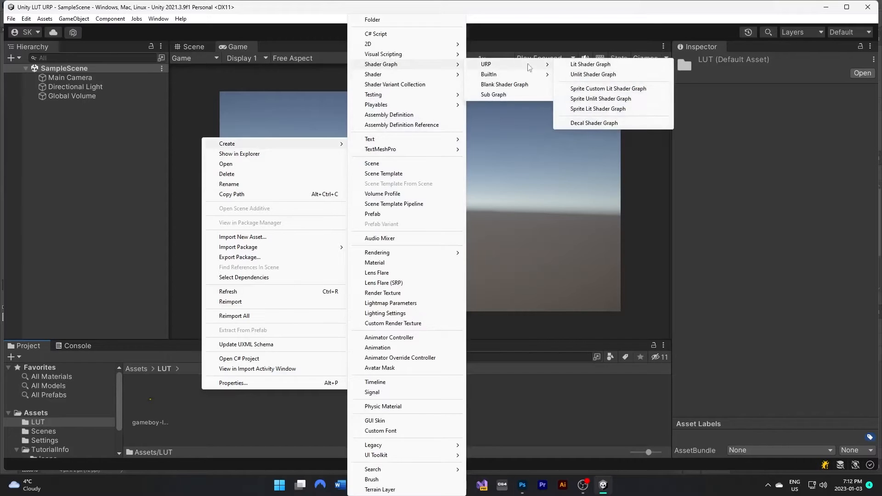
Create a URP Unlit Shader Graph named LUT Shader in the LUT folder and open it for editing.
click(613, 77)
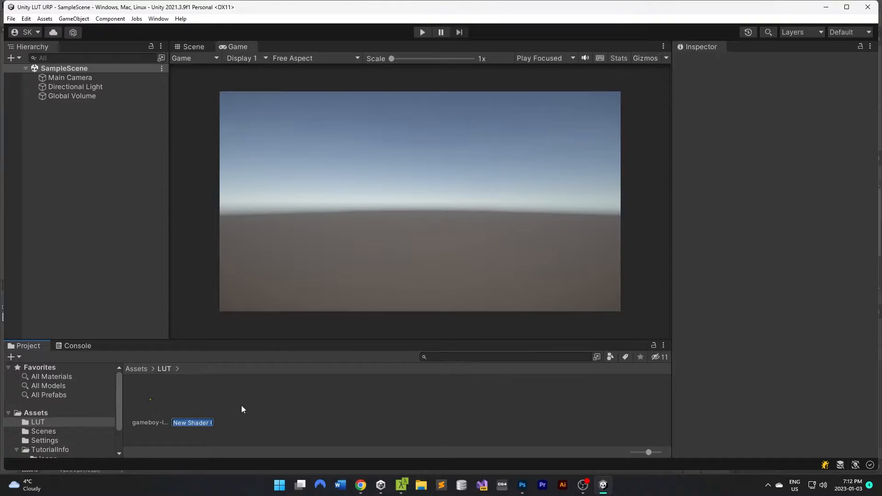
text(LUT)
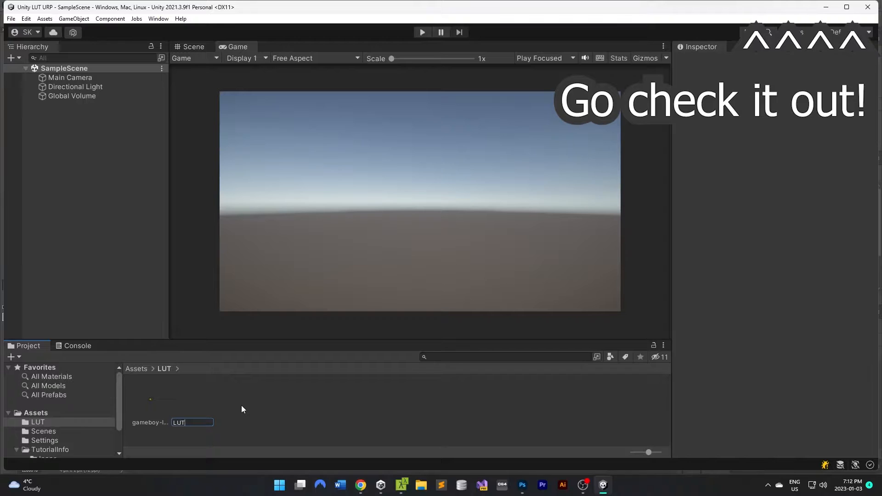
text( Shader)
key(Return)
click(237, 403)
double_click(195, 399)
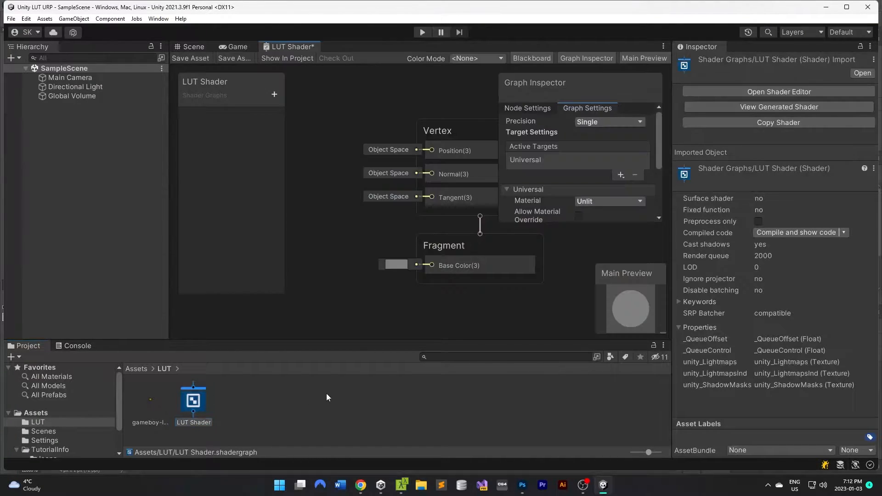
Add a Texture 2D property named LUT to the shader graph.
scroll(351, 275, down, 3)
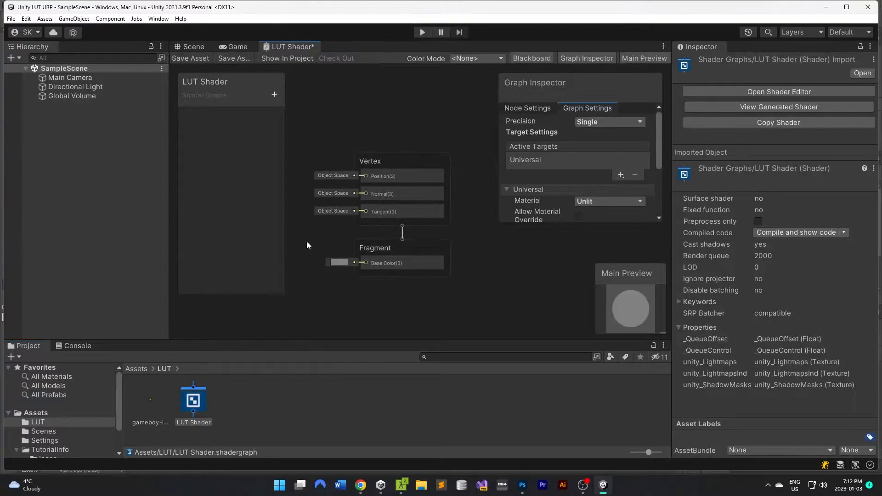
middle_drag(497, 284, 503, 272)
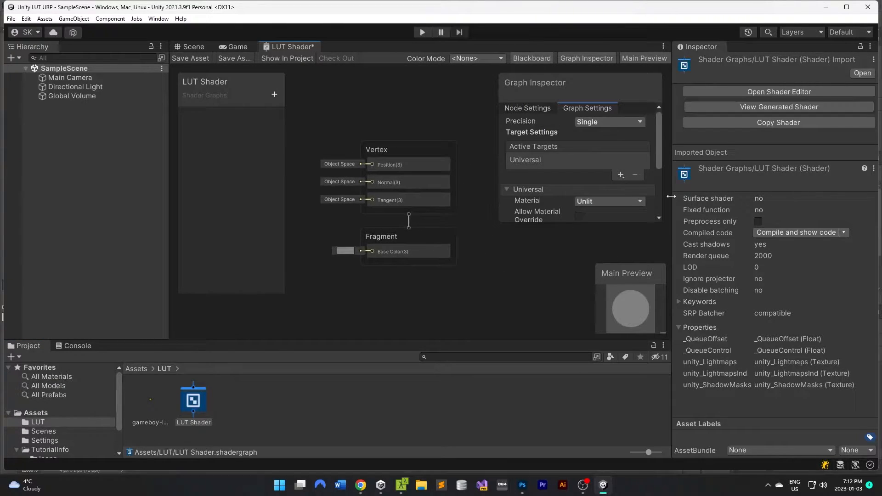
drag(671, 196, 691, 194)
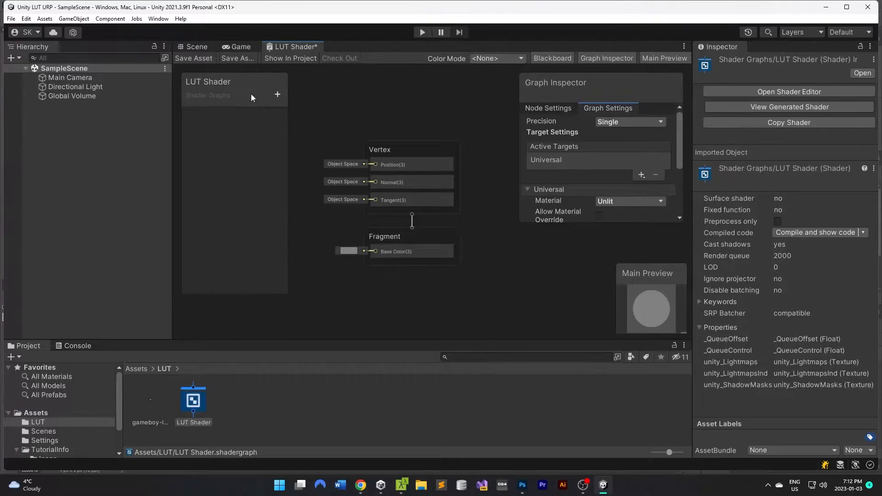
click(277, 95)
click(337, 185)
text(LUT)
key(Return)
click(251, 117)
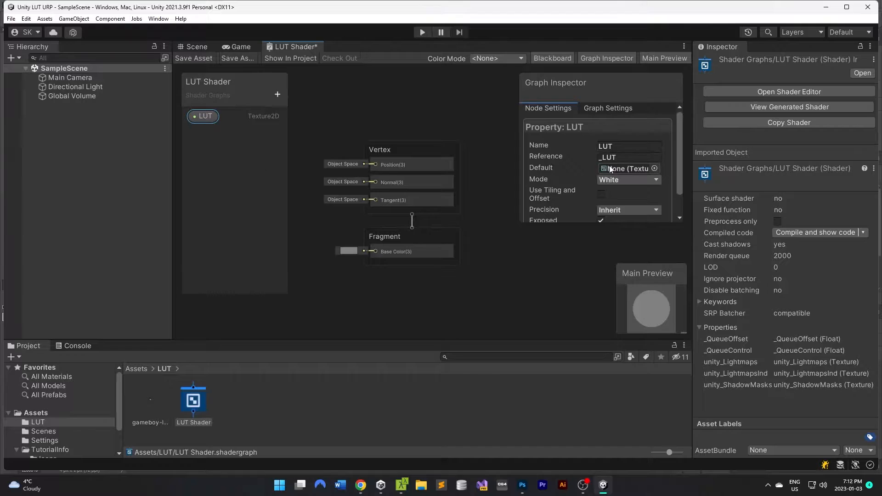
Assign the gameboy-lut texture as the default of the LUT property.
click(654, 168)
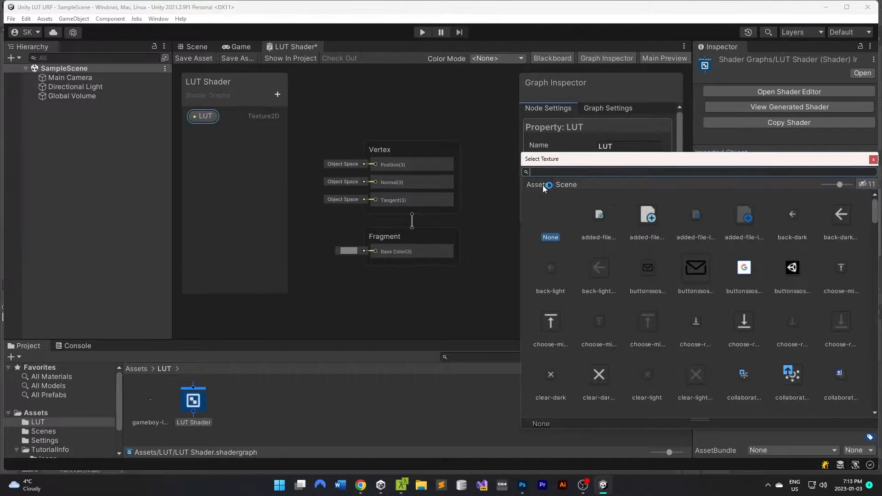
scroll(647, 227, down, 3)
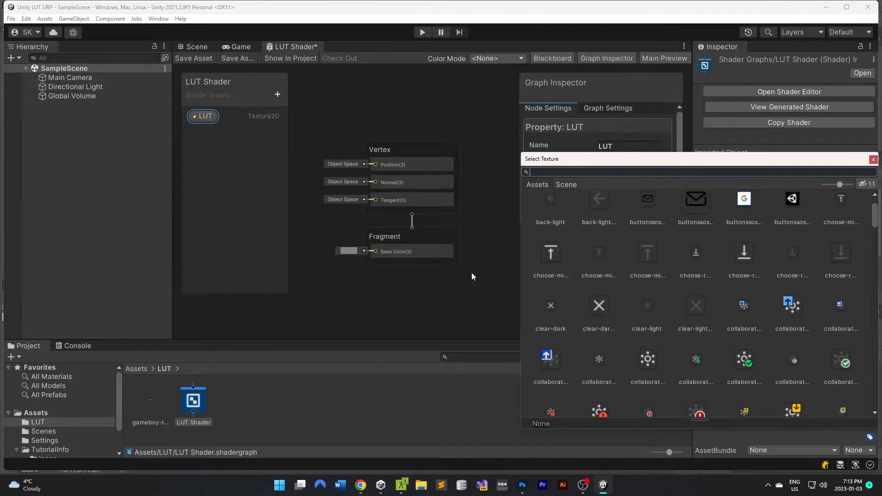
text(game)
click(594, 224)
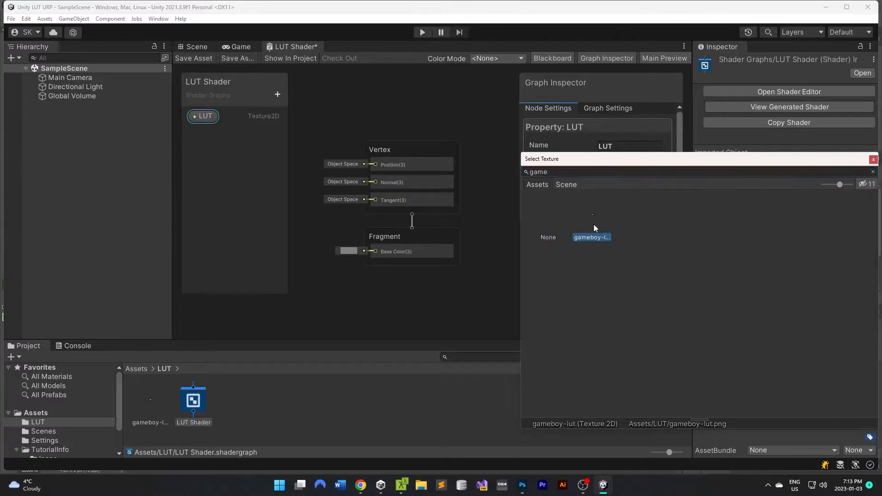
double_click(596, 237)
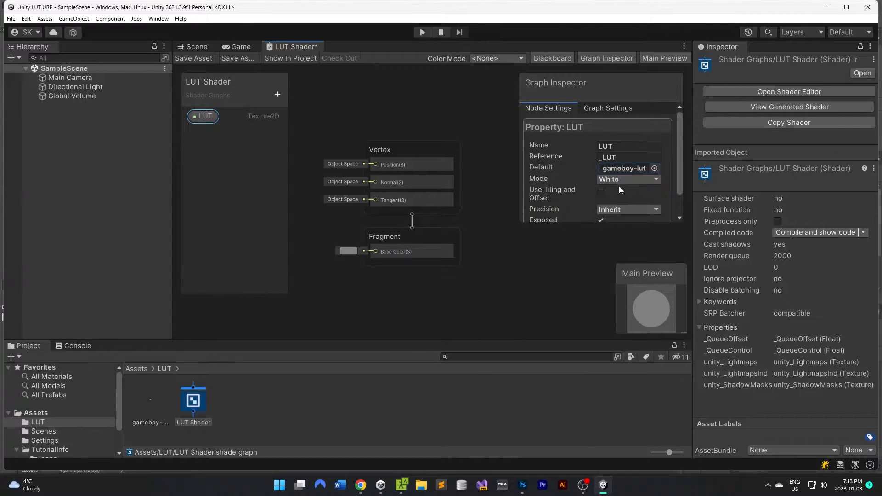
drag(680, 178, 680, 203)
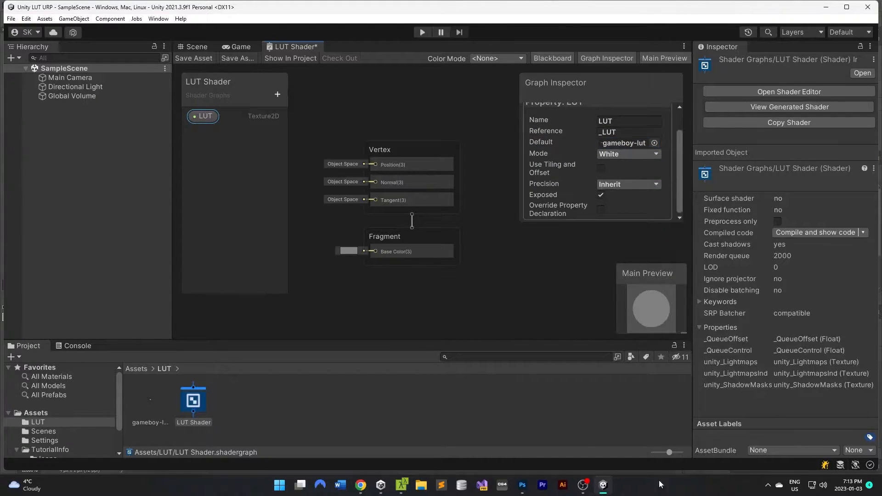
Spread the master stack apart so the Fragment block sits below and to the right of the Vertex block.
drag(385, 151, 417, 131)
drag(389, 237, 390, 315)
drag(205, 116, 285, 189)
drag(408, 142, 349, 142)
middle_drag(377, 286, 387, 199)
drag(410, 244, 444, 195)
click(334, 195)
click(463, 189)
scroll(303, 158, up, 1)
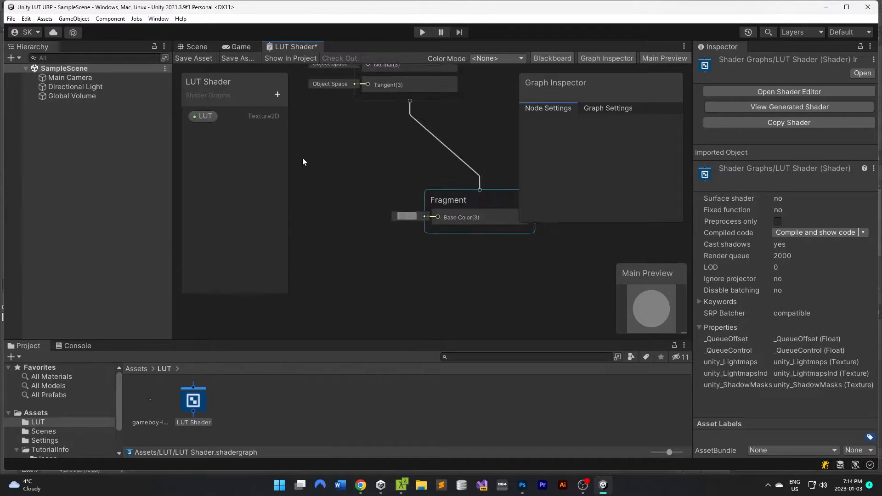
scroll(303, 158, down, 2)
Add a second Texture 2D property named _MainTex to the graph.
click(271, 93)
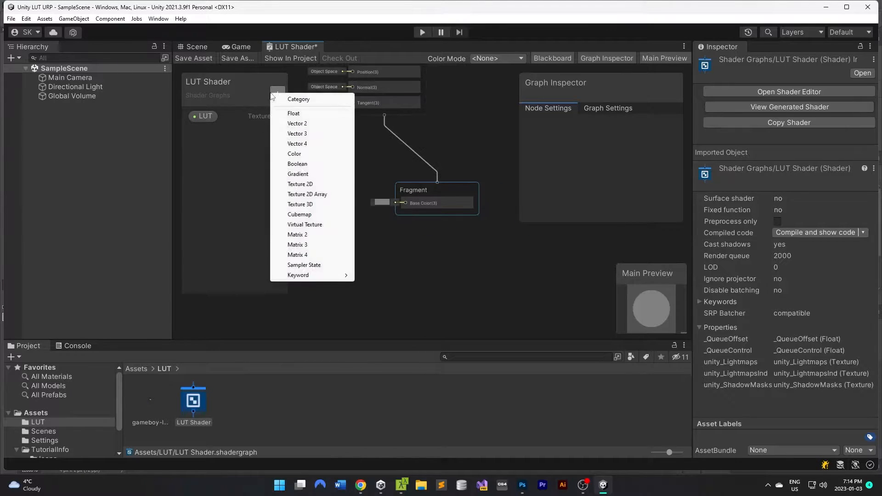
click(321, 184)
text(_MainTex)
key(Return)
Place the _MainTex property in the graph and connect it to a new Sample Texture 2D node positioned below it.
drag(211, 132, 386, 196)
click(404, 254)
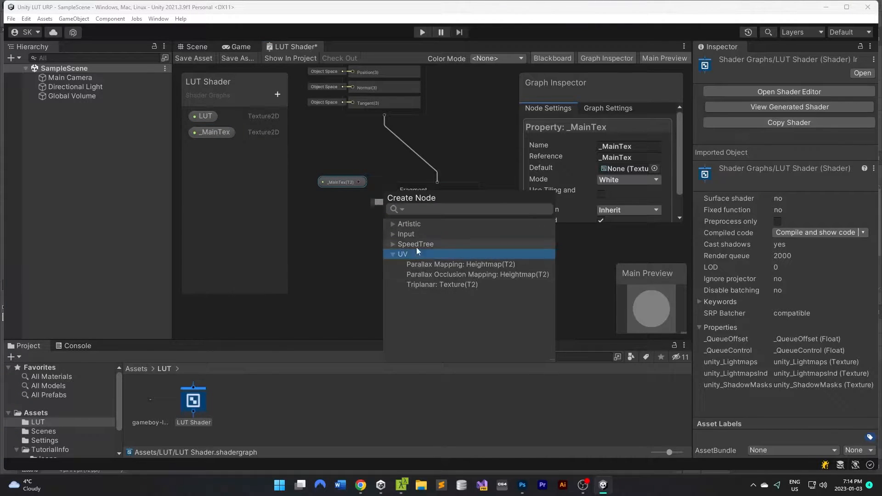
click(393, 234)
click(500, 274)
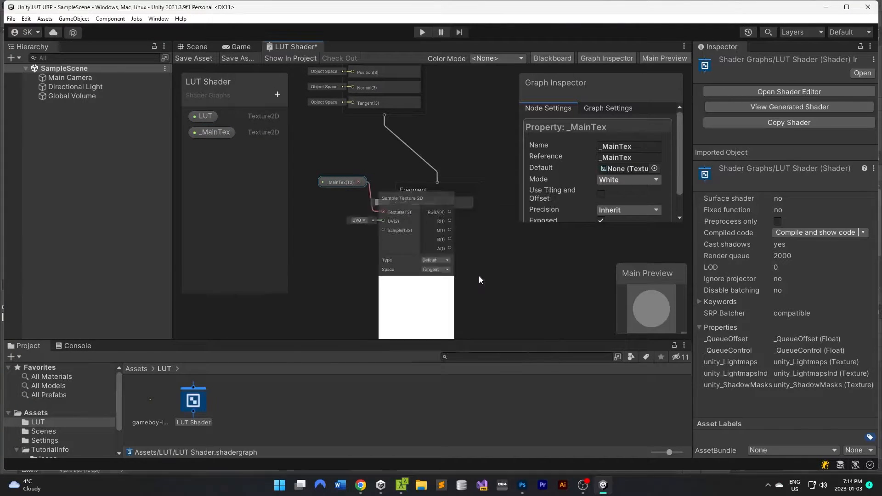
drag(367, 216, 355, 217)
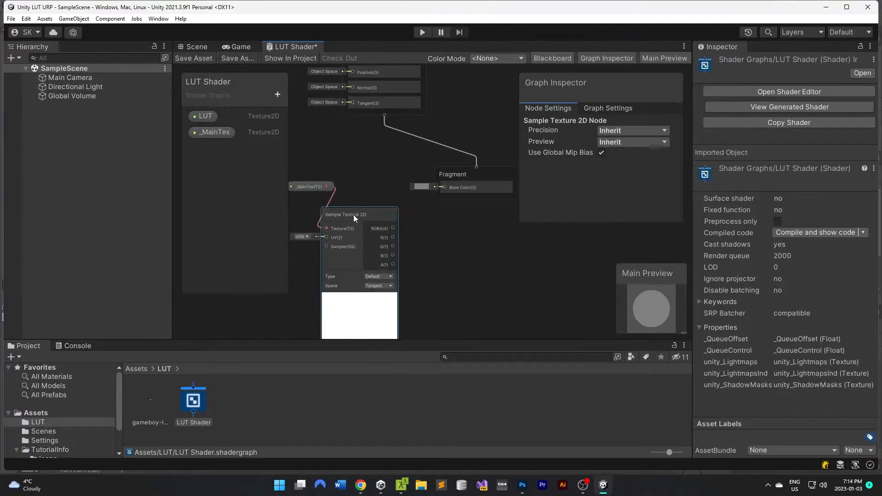
Add a Multiply node right of Sample Texture 2D and connect the sampled R channel to its A input.
right_click(437, 260)
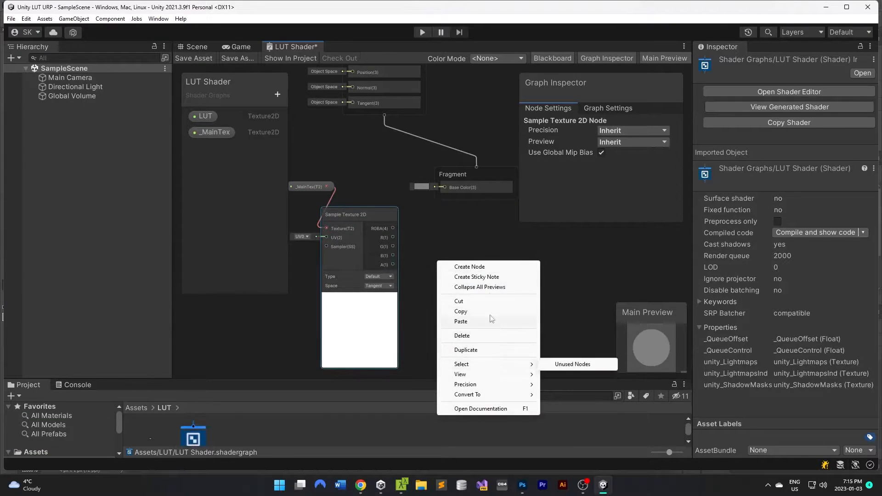
click(455, 267)
click(460, 140)
click(464, 166)
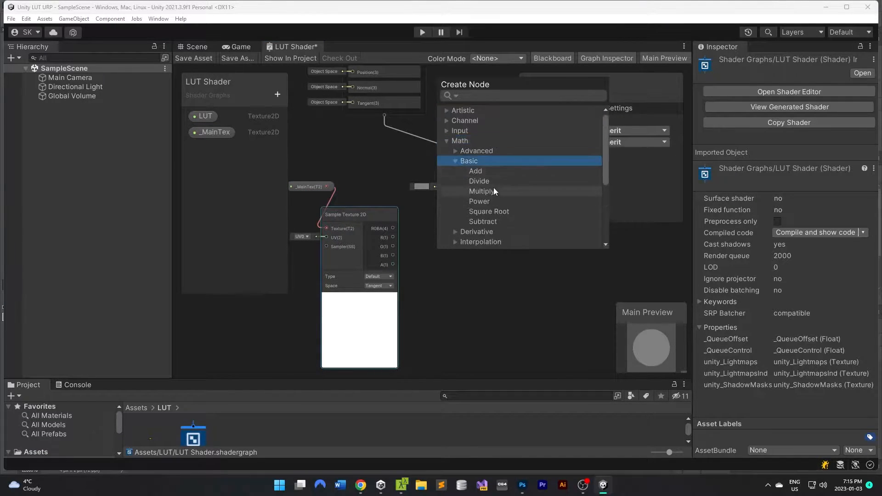
click(473, 187)
drag(469, 281, 477, 246)
drag(393, 238, 440, 257)
drag(450, 243, 494, 241)
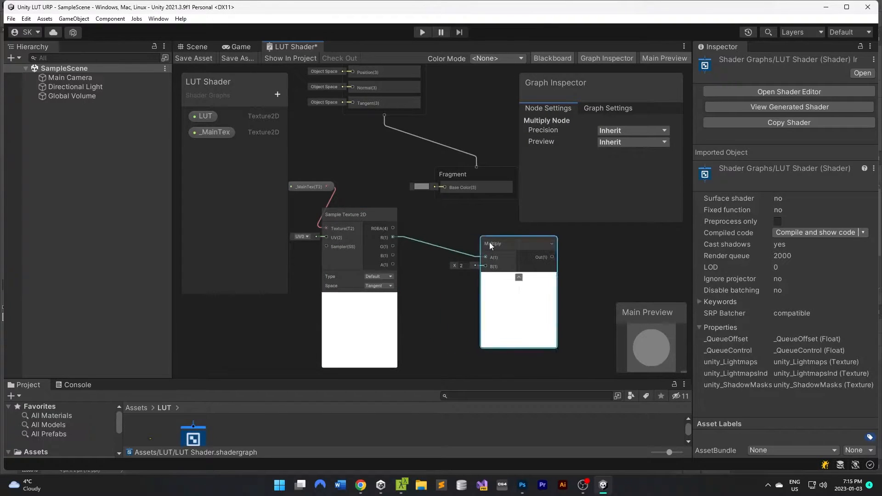
key(space)
click(471, 173)
click(483, 126)
text(consta)
key(Return)
drag(453, 307, 426, 297)
click(433, 322)
click(421, 325)
click(449, 322)
click(450, 298)
right_click(437, 299)
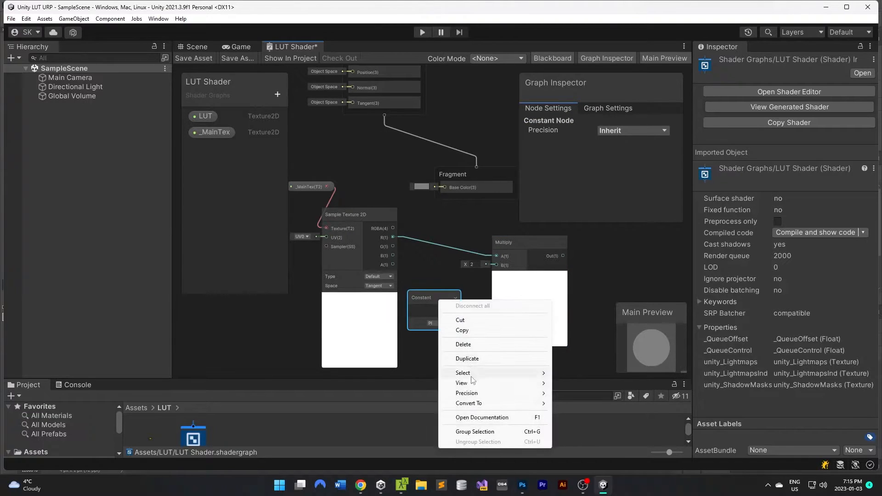
click(462, 345)
Add a Float node with the value 0.21 and connect its output to the Multiply node's B input.
right_click(416, 306)
click(437, 312)
text(value)
key(BackSpace)
key(BackSpace)
key(BackSpace)
key(BackSpace)
key(BackSpace)
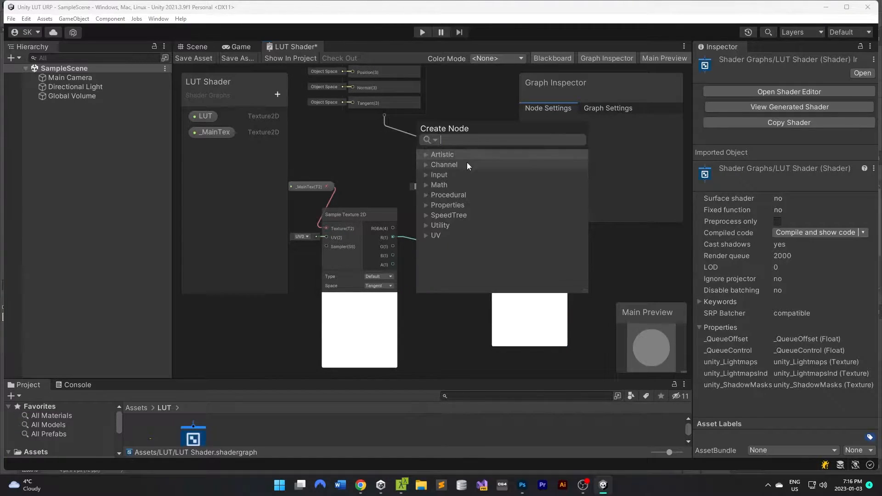
click(425, 175)
click(435, 194)
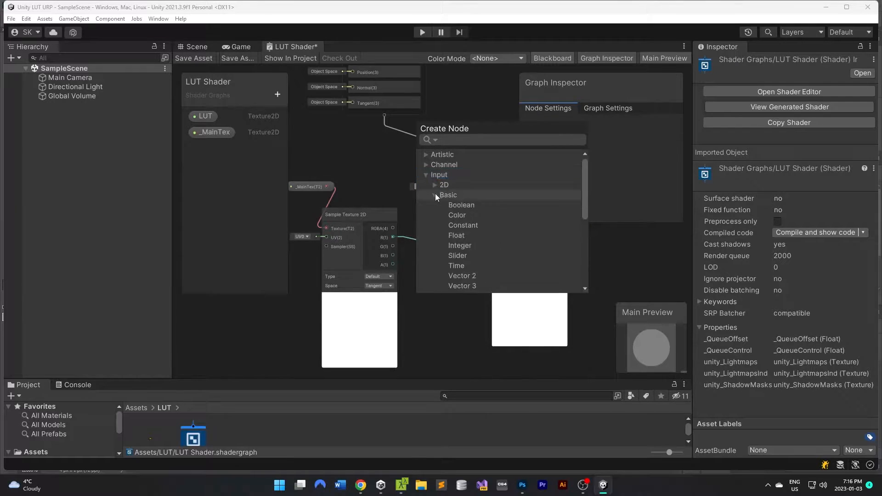
double_click(462, 237)
click(440, 320)
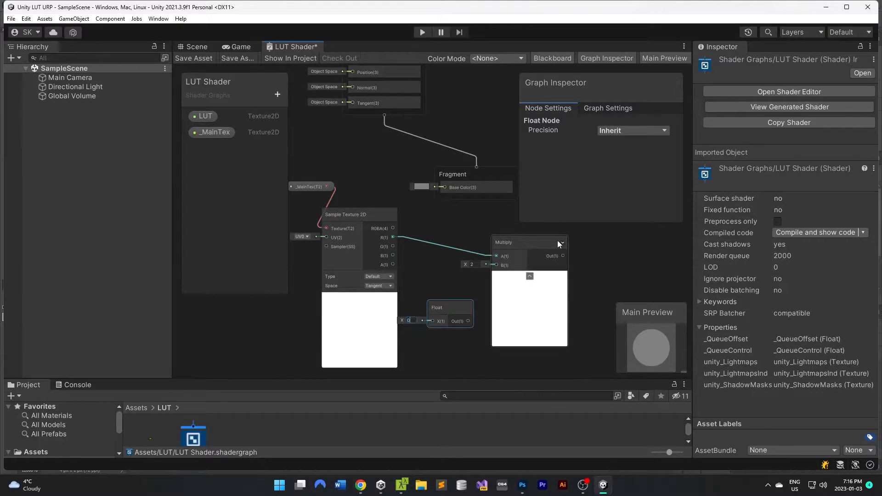
drag(467, 321, 496, 265)
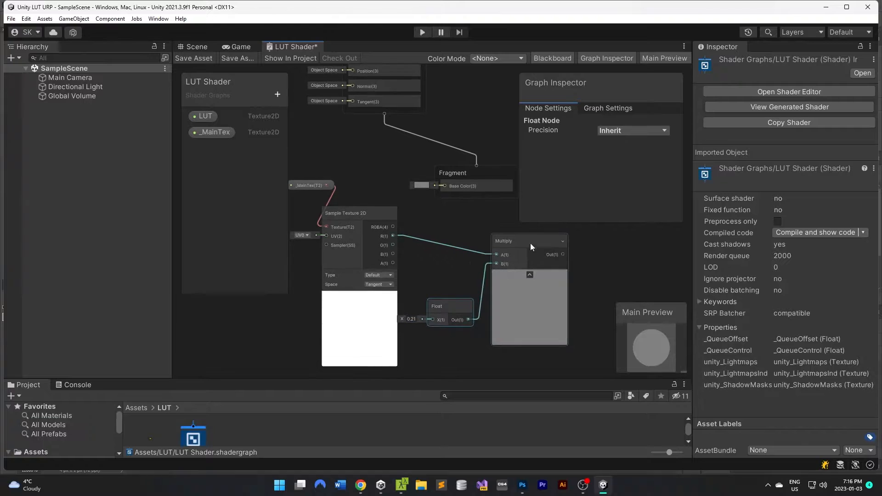
Move the Fragment block to the right of the Multiply node and place the Float node above the texture connection.
click(530, 246)
scroll(464, 220, down, 2)
click(465, 220)
middle_drag(495, 202, 426, 197)
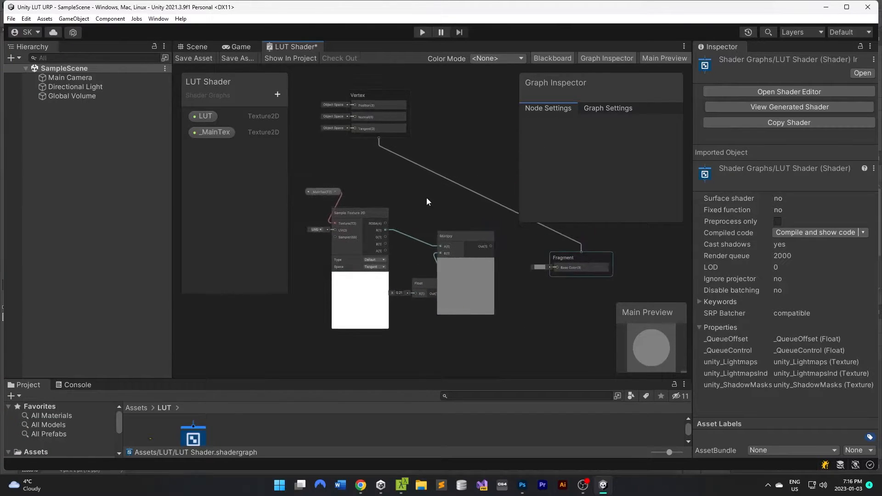
drag(443, 240, 458, 237)
drag(424, 287, 376, 228)
Duplicate the Multiply node, place the copy below the original and delete the copy's input connections.
right_click(395, 272)
drag(470, 235, 492, 294)
click(471, 235)
key(ctrl+d)
click(424, 260)
key(Delete)
click(389, 269)
key(Delete)
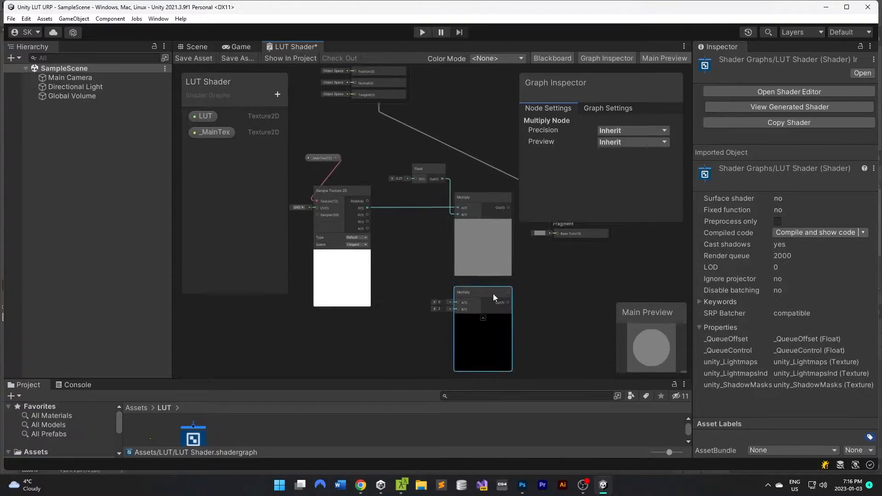
Duplicate the unconnected Multiply node and place this third one at the bottom of the column.
click(417, 244)
middle_drag(417, 244, 377, 223)
click(440, 292)
key(ctrl+d)
drag(460, 267, 432, 291)
Duplicate the Float node twice and place one copy beside each of the two lower Multiply nodes.
click(391, 79)
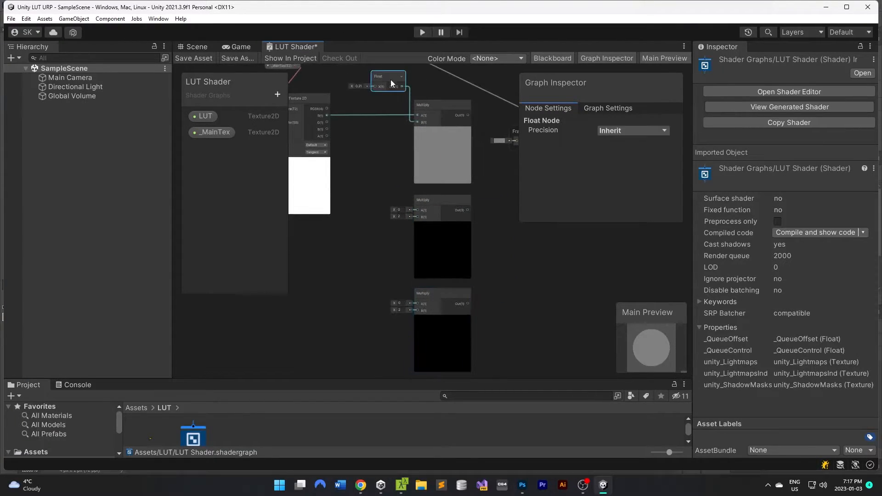
key(ctrl+d)
drag(391, 80, 369, 189)
middle_drag(365, 240, 430, 234)
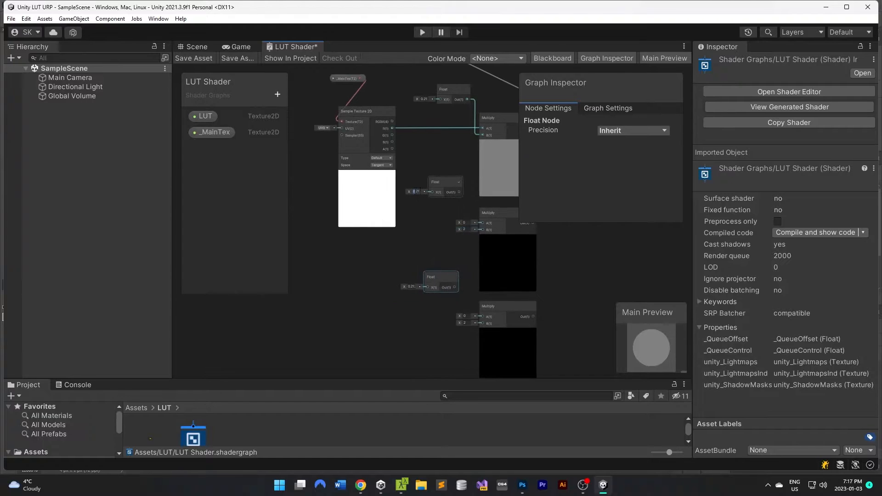
Set the middle Float to 0.71 and feed it and the sampled G channel into the middle Multiply node.
text(0.71)
scroll(418, 199, up, 3)
middle_drag(418, 203, 368, 151)
drag(457, 203, 457, 200)
click(398, 193)
middle_drag(395, 189, 451, 251)
drag(353, 108, 509, 274)
Set the lowest Float to 0.07 and feed it and the sampled B channel into the lowest Multiply node.
scroll(428, 321, down, 3)
scroll(403, 353, up, 4)
middle_drag(398, 360, 337, 298)
drag(418, 295, 473, 262)
middle_drag(408, 156, 461, 367)
drag(346, 115, 528, 318)
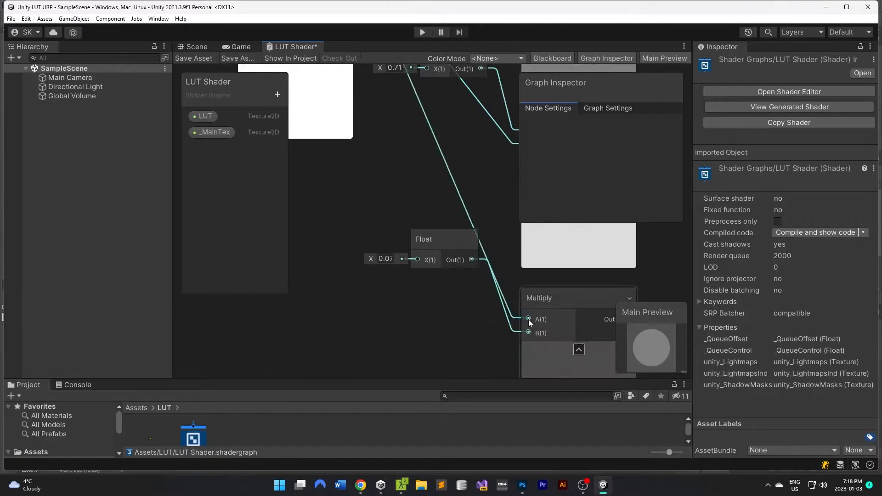
Search the node list for color nodes.
middle_drag(467, 189, 327, 221)
scroll(327, 221, down, 7)
right_click(441, 224)
click(473, 230)
text(color)
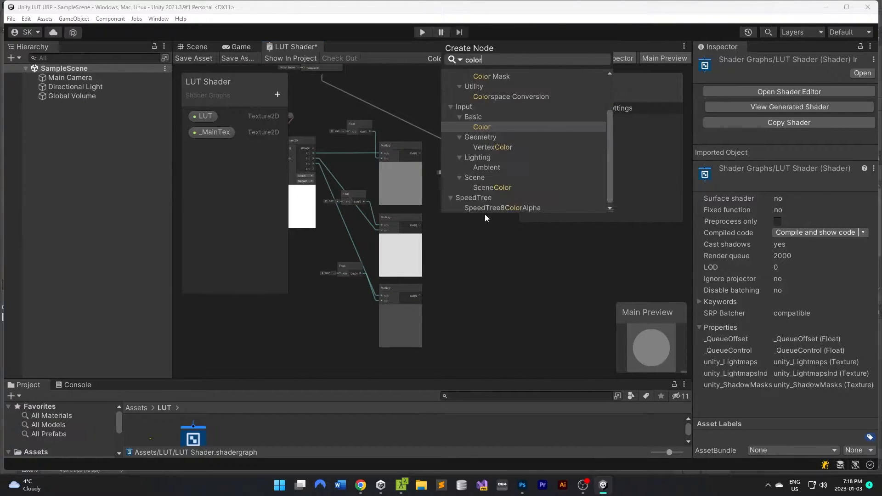
key(Return)
scroll(460, 239, up, 5)
right_click(467, 150)
click(491, 195)
right_click(449, 153)
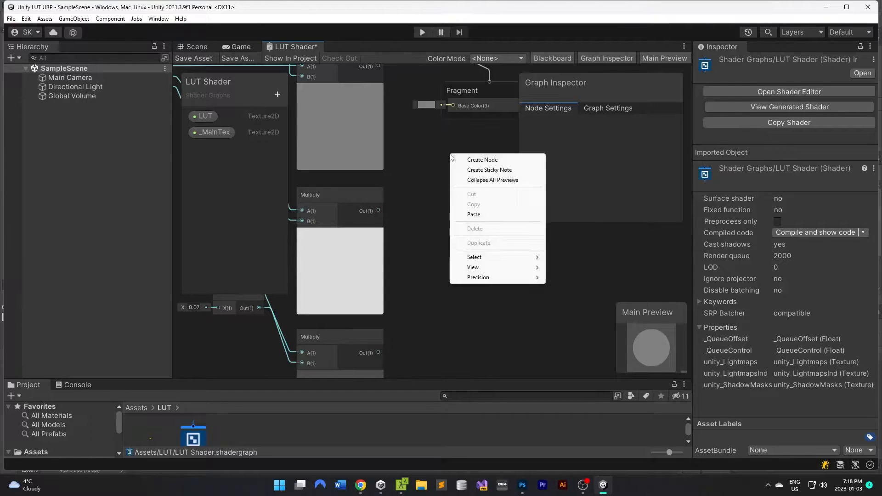
click(466, 159)
text(color)
scroll(522, 137, up, 2)
scroll(535, 177, down, 1)
click(535, 179)
click(464, 200)
click(448, 198)
right_click(485, 169)
click(503, 234)
scroll(436, 162, down, 1)
Examine the Utility, Logic, Math and other node categories for an operation that combines the weighted channels.
right_click(436, 164)
click(459, 169)
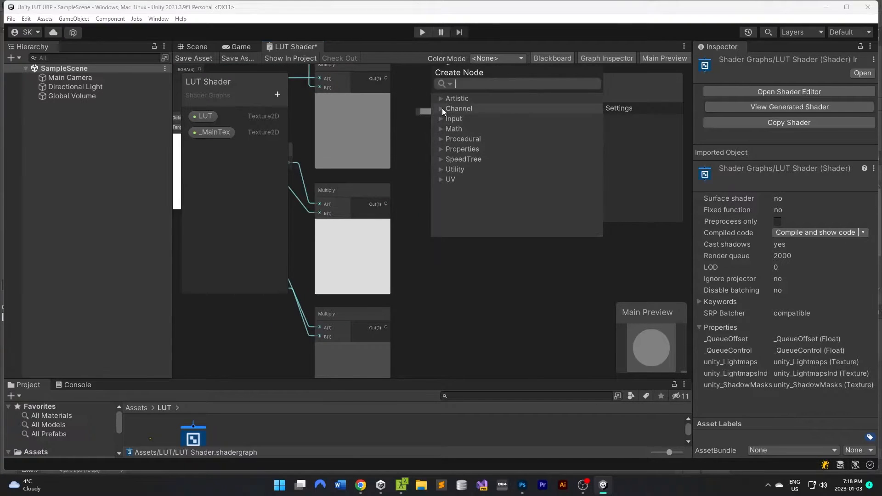
click(478, 179)
scroll(444, 171, up, 3)
click(444, 171)
click(461, 198)
scroll(473, 178, down, 3)
scroll(473, 177, up, 3)
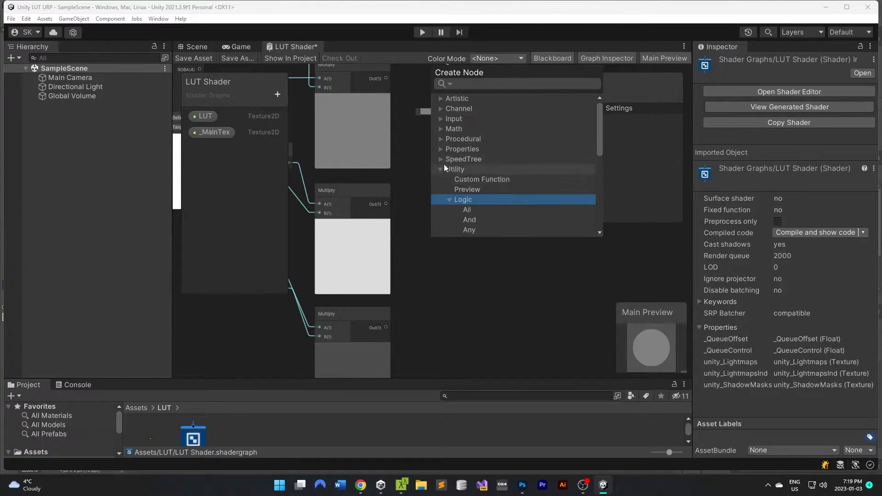
click(445, 160)
click(445, 150)
click(452, 140)
click(452, 129)
scroll(496, 179, down, 1)
click(497, 186)
scroll(498, 185, down, 3)
scroll(518, 191, up, 3)
click(449, 148)
click(450, 109)
scroll(447, 184, down, 1)
click(448, 187)
scroll(511, 178, down, 2)
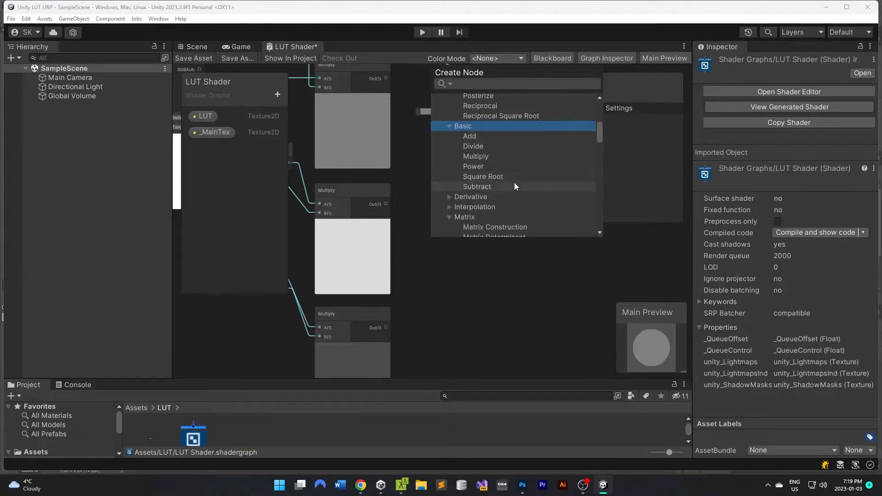
Create an Add node and place it beside the Multiply nodes.
right_click(442, 191)
click(461, 196)
text(add)
double_click(490, 145)
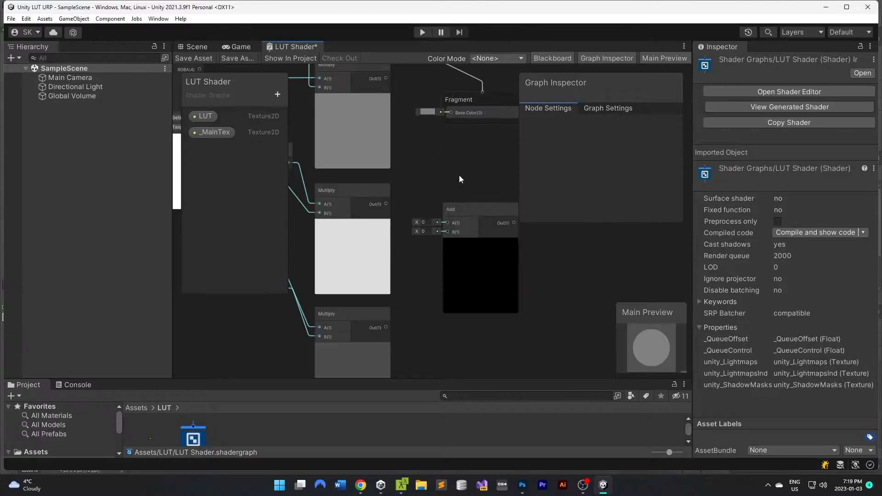
middle_drag(461, 176, 461, 160)
drag(470, 192, 489, 156)
middle_drag(440, 139, 457, 170)
drag(503, 212, 508, 219)
Shift the Graph Inspector and move the Add node lower, clear of it, beside the two lower Multiply nodes.
right_click(508, 218)
click(500, 246)
drag(609, 80, 601, 90)
click(597, 118)
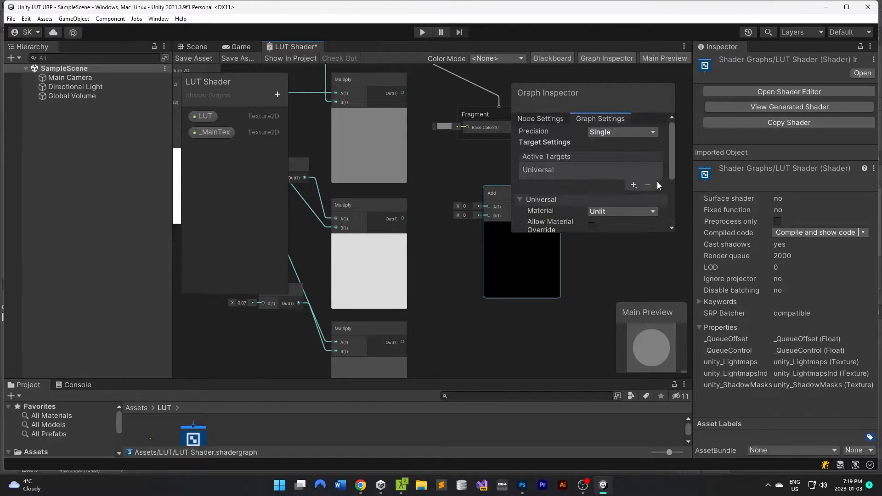
drag(504, 194, 498, 241)
middle_drag(325, 127, 296, 146)
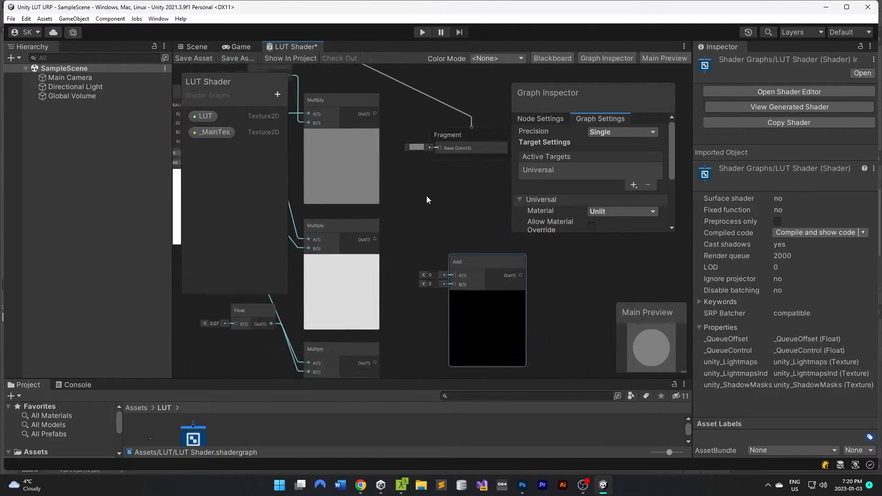
middle_drag(426, 195, 409, 182)
drag(440, 265, 420, 251)
Feed the outputs of the middle and lowest Multiply nodes into the Add node's A and B inputs.
middle_drag(221, 134, 446, 197)
middle_drag(566, 243, 386, 131)
drag(402, 302, 462, 209)
drag(403, 178, 469, 234)
middle_drag(470, 228, 399, 223)
Duplicate the Add node and feed the copy the top Multiply output in A and the first Add result in B.
key(ctrl+d)
drag(400, 223, 476, 274)
click(412, 164)
key(Delete)
middle_drag(415, 175, 419, 223)
drag(333, 94, 479, 311)
middle_drag(505, 277, 452, 253)
drag(453, 277, 443, 240)
right_click(513, 259)
click(541, 265)
click(521, 188)
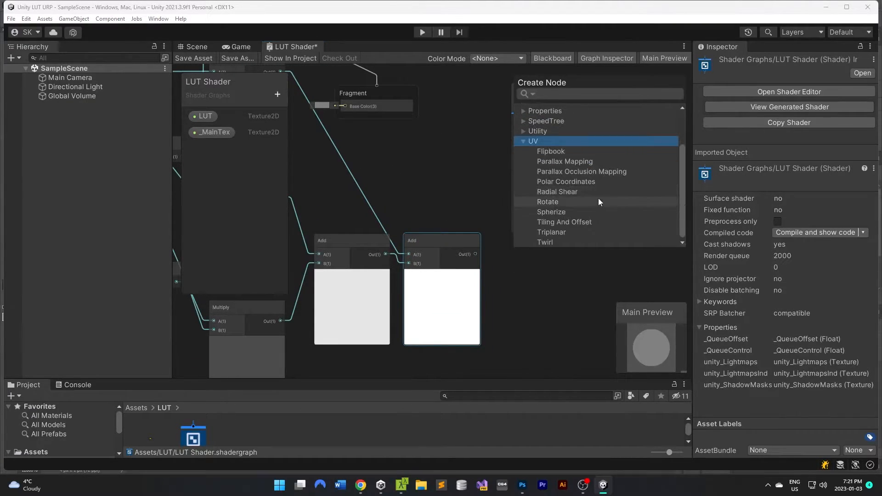
scroll(599, 224, up, 1)
click(468, 182)
Place the LUT texture property in the graph just past the second Add node.
middle_drag(326, 133, 120, 81)
drag(211, 115, 483, 223)
middle_drag(483, 223, 449, 194)
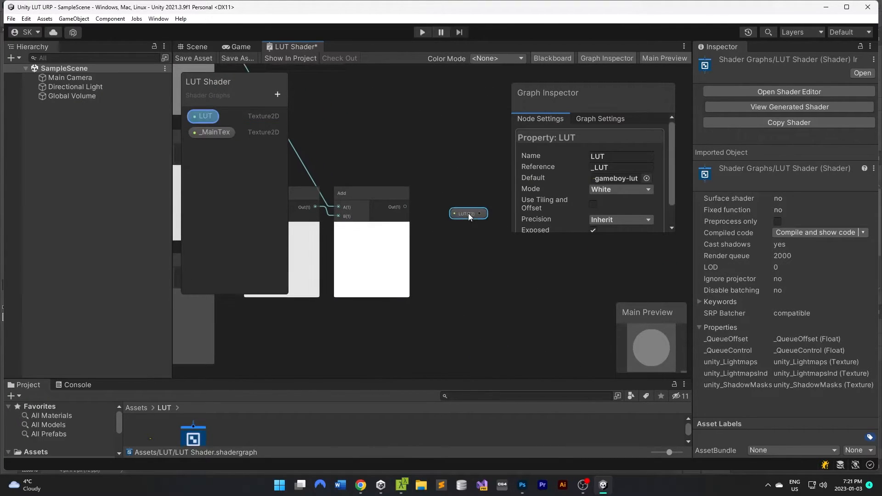
drag(468, 215, 456, 186)
scroll(390, 150, down, 3)
scroll(384, 145, up, 1)
middle_drag(322, 133, 482, 220)
drag(427, 209, 325, 153)
click(325, 153)
middle_drag(321, 153, 428, 192)
middle_drag(644, 276, 359, 178)
Create a Sample Texture 2D node and feed the LUT property into its Texture input.
right_click(451, 228)
click(481, 234)
text(texture)
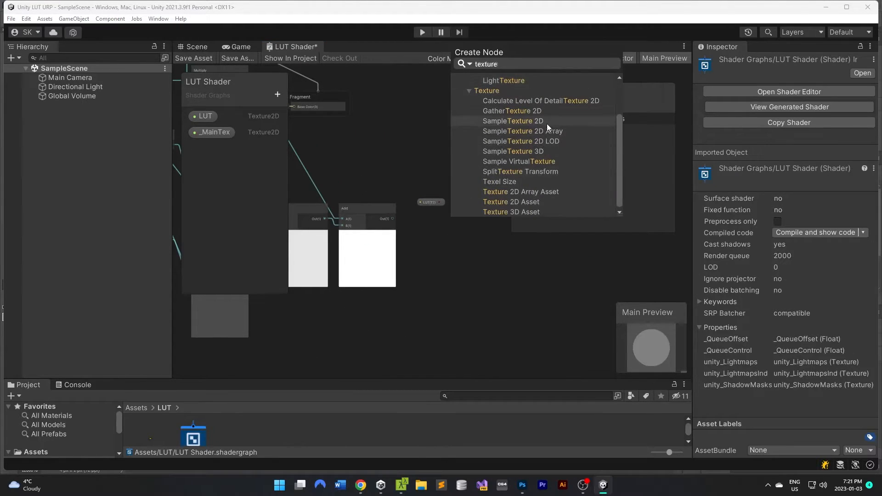
click(524, 121)
scroll(459, 215, up, 2)
drag(438, 263, 455, 266)
drag(470, 257, 486, 227)
drag(421, 199, 417, 216)
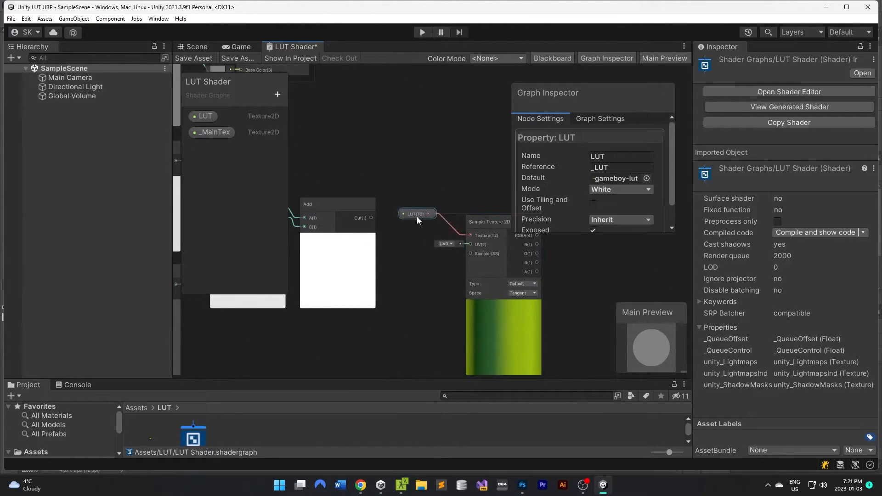
Create a Vector 2 node with the final Add result in X and connect its output to the LUT sampler's UV.
right_click(393, 251)
click(415, 258)
text(vector)
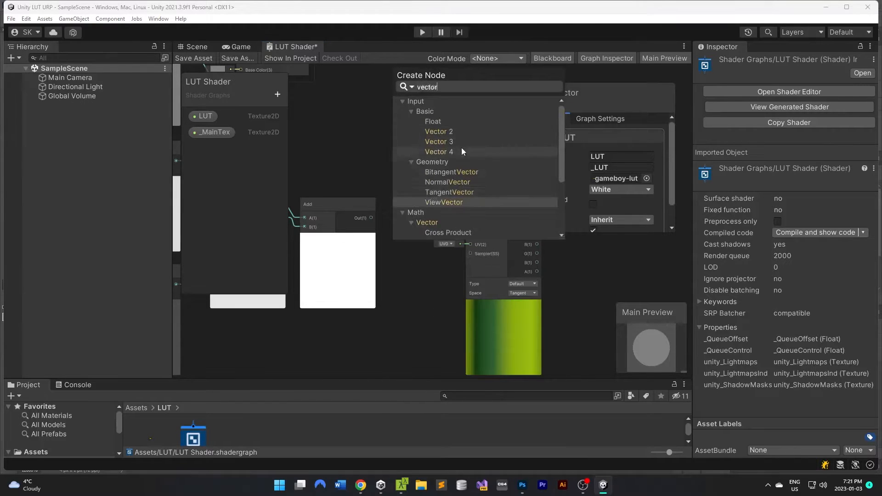
click(459, 134)
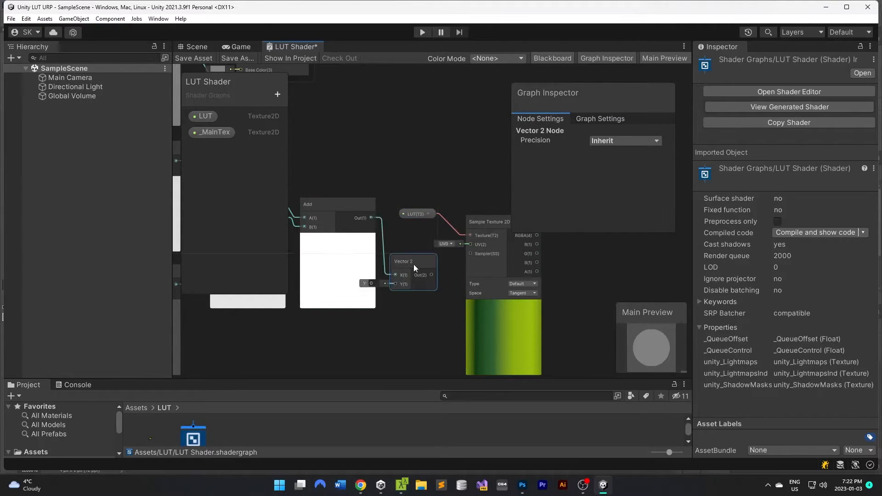
drag(431, 275, 465, 244)
Move the Fragment block to the end of the node chain, near the LUT Sample Texture 2D node.
scroll(431, 205, down, 4)
middle_drag(290, 140, 444, 239)
drag(593, 88, 605, 74)
scroll(413, 198, up, 5)
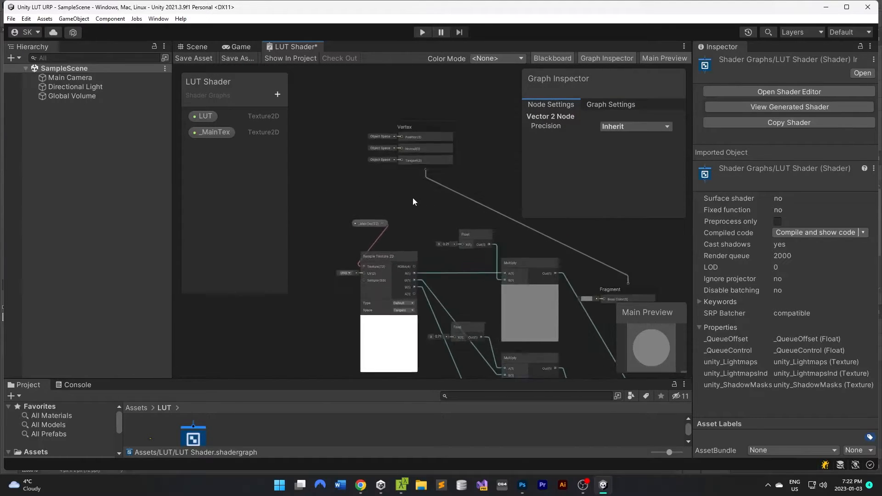
scroll(388, 203, down, 4)
middle_drag(498, 256, 389, 162)
middle_drag(584, 275, 460, 266)
scroll(460, 265, up, 1)
scroll(555, 250, up, 1)
middle_drag(364, 127, 503, 230)
drag(419, 162, 627, 250)
middle_drag(645, 260, 413, 175)
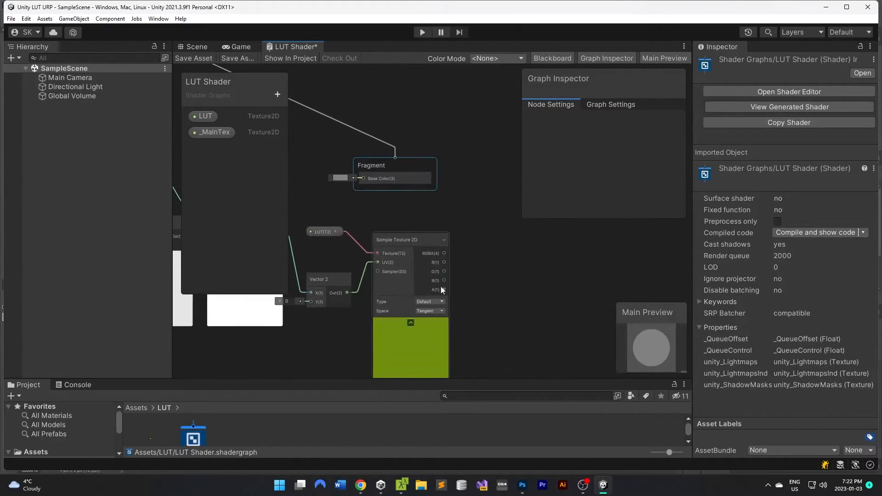
Feed the LUT sampler's RGBA output into the Fragment block's Base Color and save the shader graph.
drag(447, 254, 360, 179)
drag(394, 179, 482, 225)
drag(426, 241, 414, 224)
drag(407, 168, 545, 248)
click(407, 197)
middle_drag(345, 187, 629, 274)
scroll(368, 162, down, 3)
middle_drag(554, 277, 458, 233)
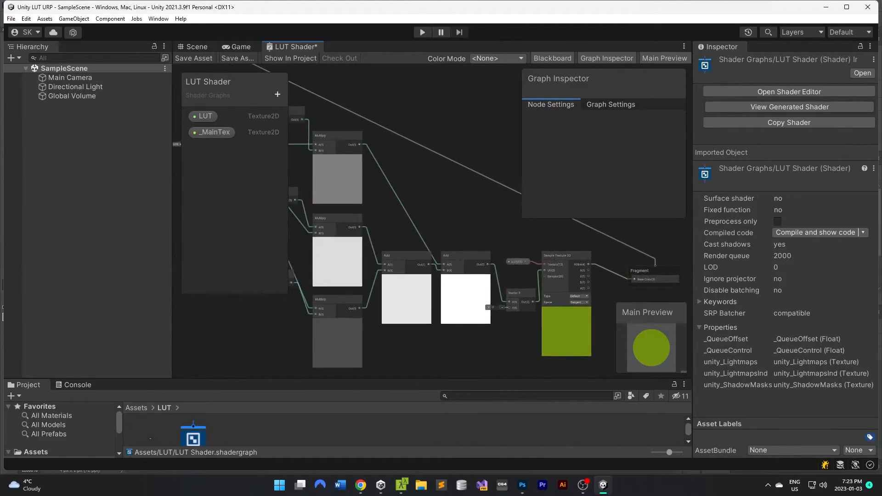
click(193, 58)
Add a Cube to SampleScene and expand the Materials list of its Mesh Renderer.
right_click(68, 156)
mouse_move(92, 280)
click(202, 280)
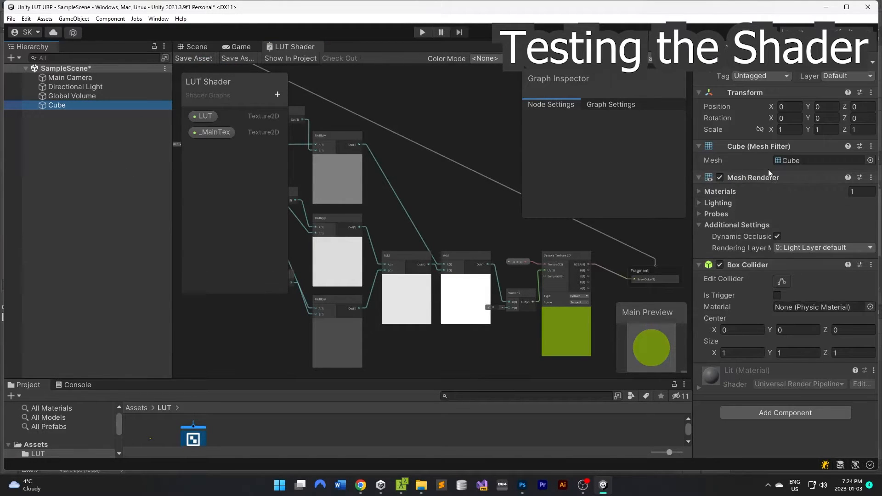
click(772, 191)
Create a material named Gameboy Material in the LUT assets folder.
drag(349, 379, 349, 320)
click(39, 395)
right_click(251, 394)
mouse_move(276, 148)
click(452, 262)
text(GameB)
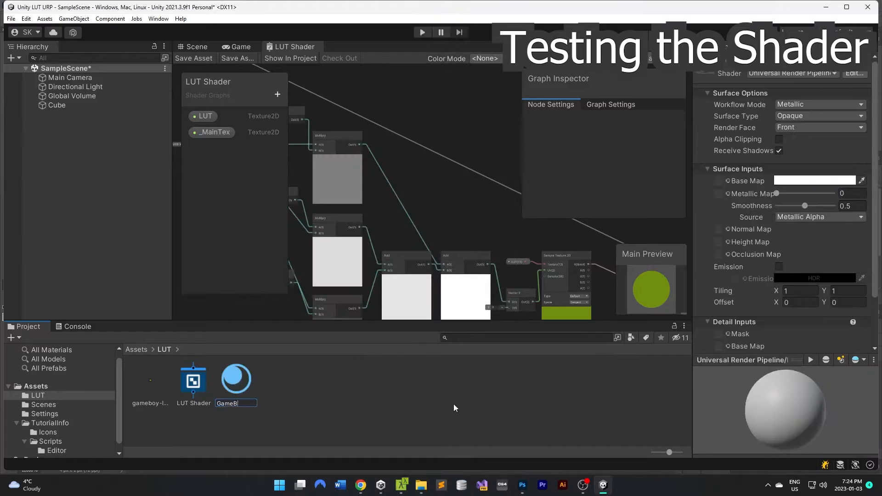
key(Return)
Set the Gameboy Material's shader to Shader Graphs/LUT Shader.
click(791, 73)
click(771, 206)
text(lut)
click(760, 113)
Show the cube in the Scene view and apply the Gameboy Material to it.
click(57, 105)
click(196, 47)
scroll(409, 189, up, 6)
click(412, 184)
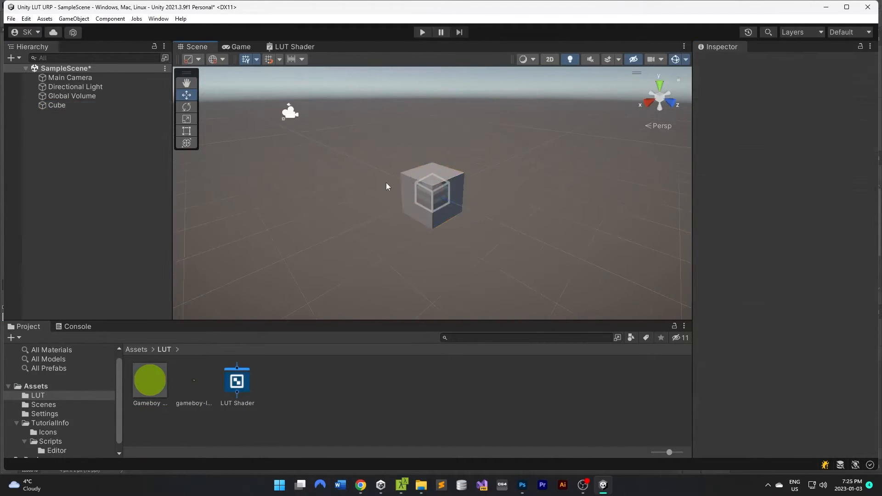
right_drag(411, 183, 395, 199)
click(149, 381)
drag(149, 381, 57, 106)
Assign the spirals texture to the Gameboy Material's _MainTex and examine the cube in the Scene and Game views.
click(324, 147)
right_drag(324, 147, 294, 129)
click(235, 48)
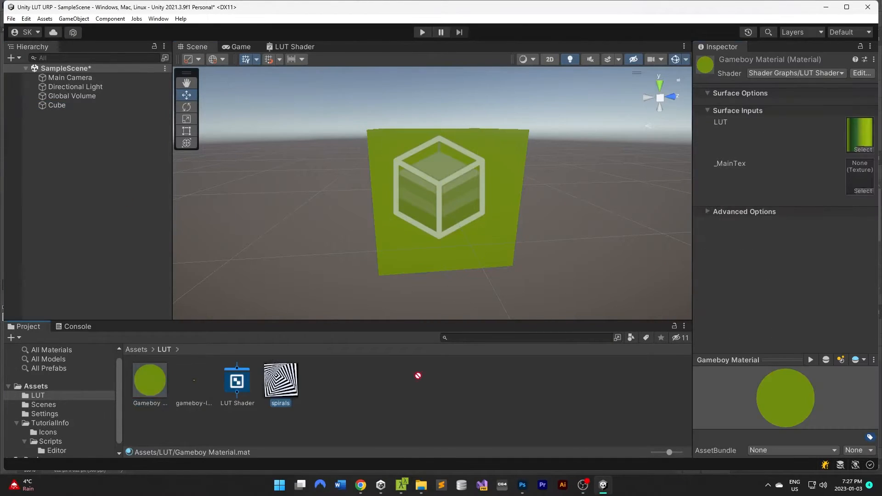
right_drag(382, 152, 316, 80)
key(ctrl+2)
key(ctrl+1)
right_drag(478, 105, 369, 146)
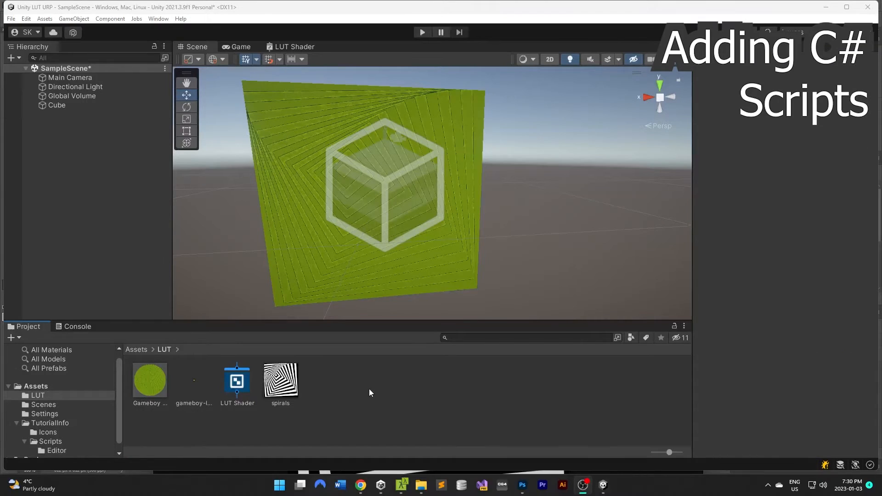
Create a C# script named MyBlitRenderPass in the LUT folder.
right_click(370, 393)
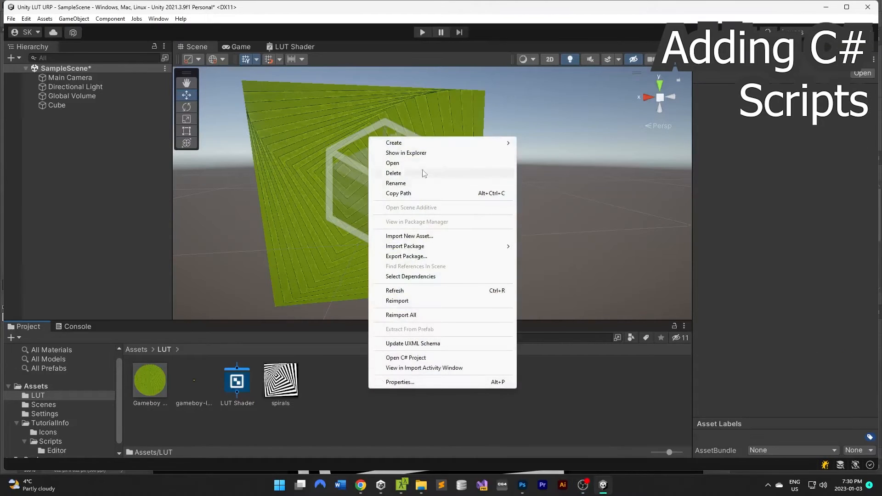
mouse_move(446, 145)
click(557, 36)
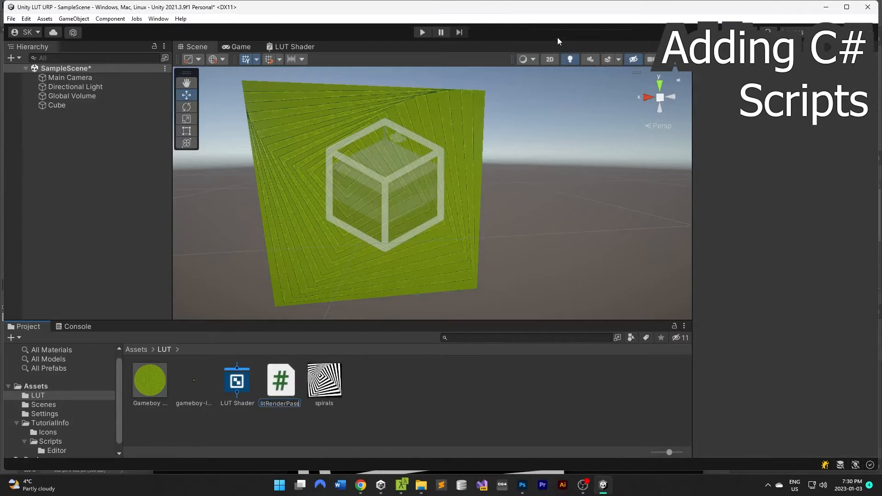
text(MyBlitRenderPass)
key(Return)
Open MyBlitRenderPass in Visual Studio, replace its entire template with the copied custom render pass code, and save it.
double_click(279, 379)
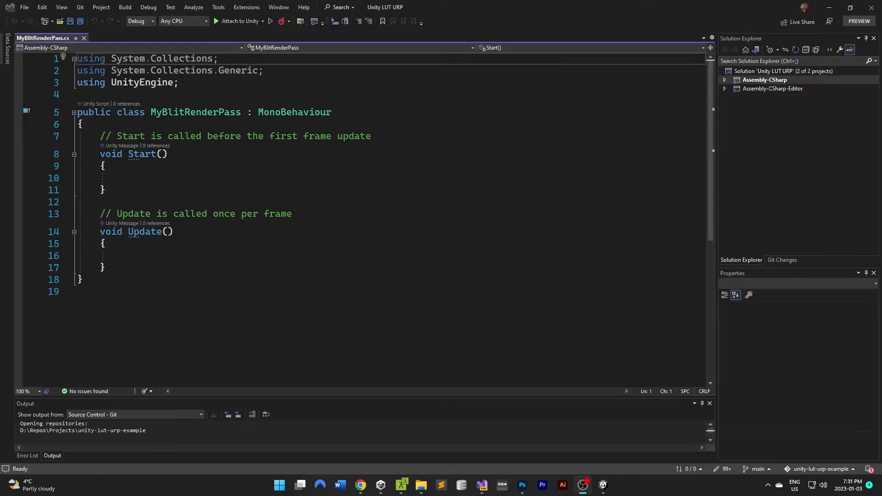
key(ctrl+a)
key(ctrl+v)
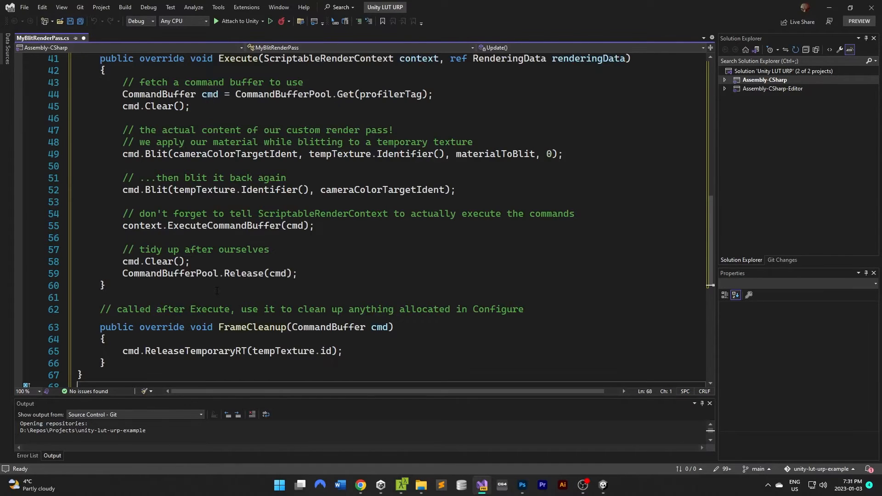
scroll(288, 261, up, 13)
click(281, 222)
key(ctrl+s)
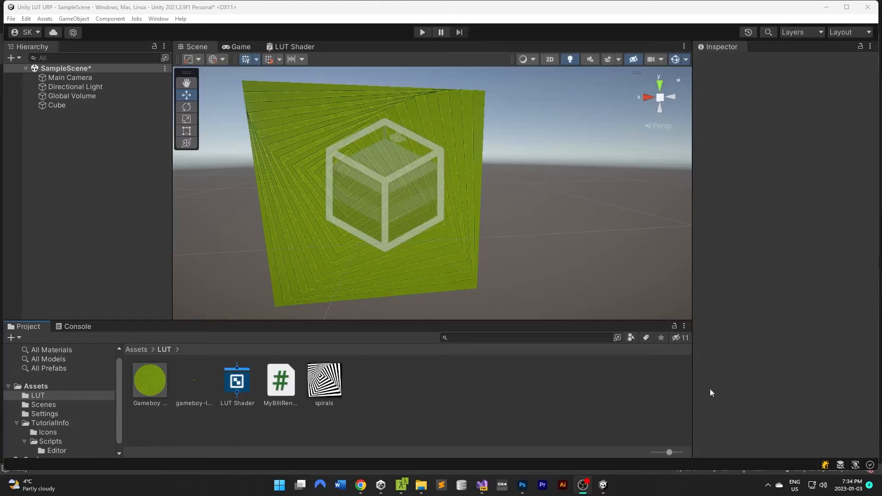
Create a second C# script named MyBlitFeature in Unity's LUT folder.
right_click(393, 384)
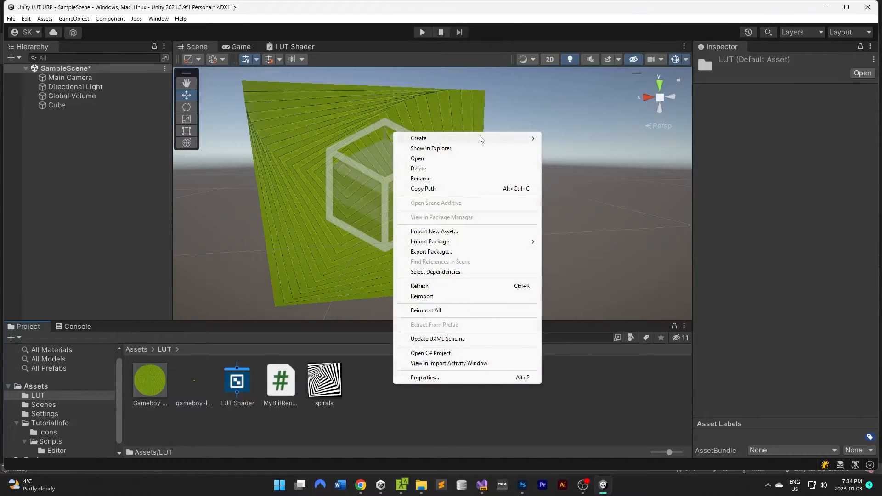
mouse_move(481, 139)
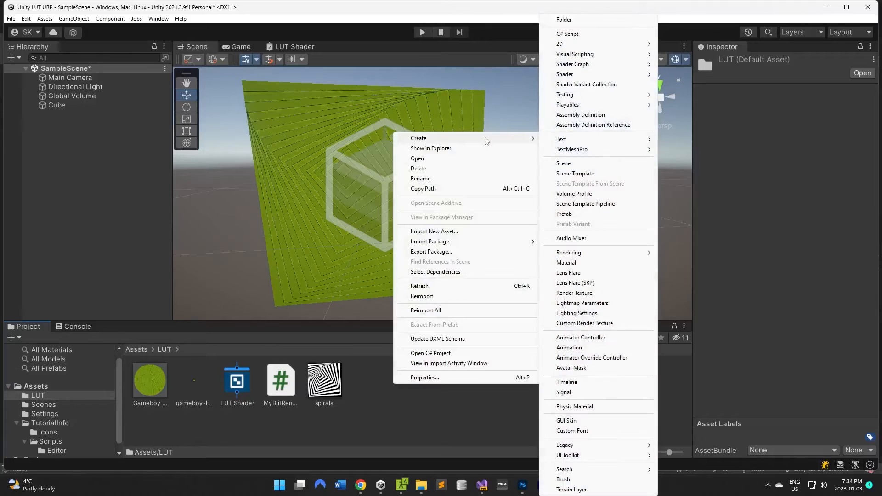
click(591, 35)
text(MyBlitFeature)
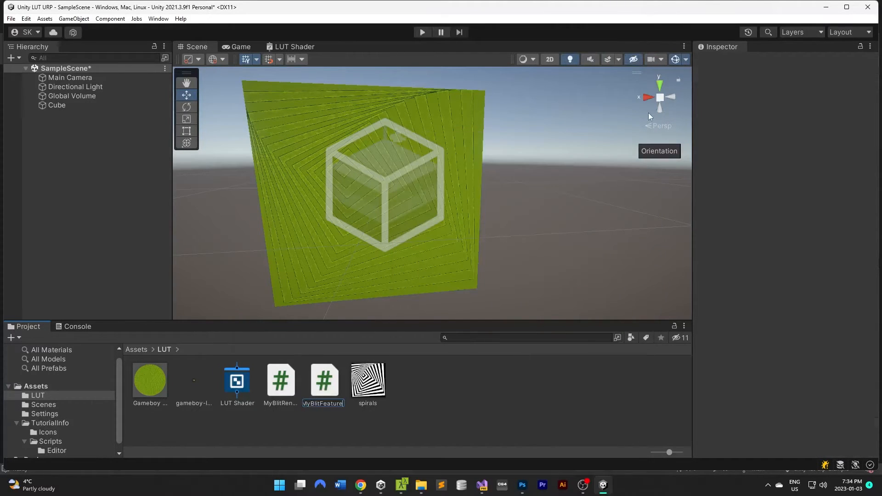
key(Return)
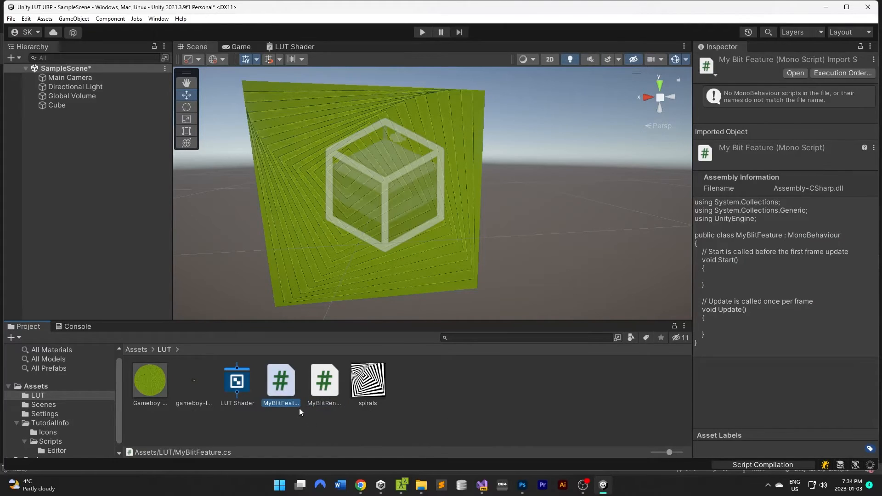
Open MyBlitFeature in Visual Studio and replace its entire template with the copied renderer feature code.
double_click(288, 382)
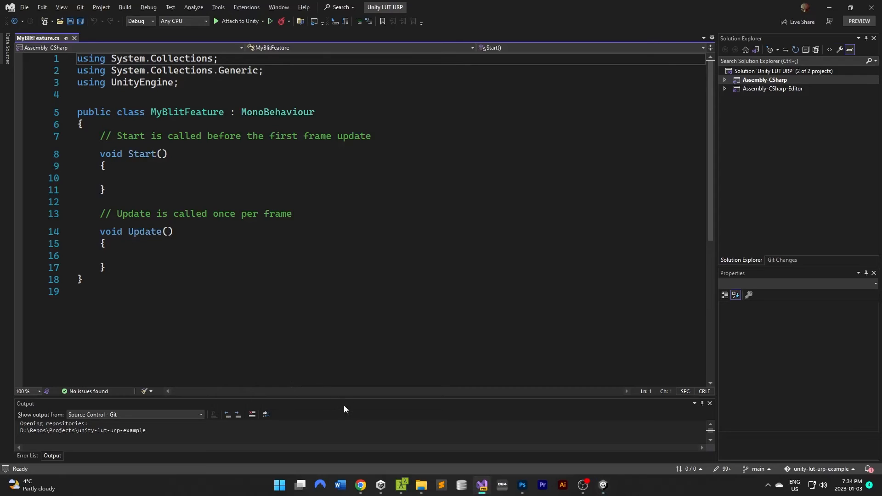
click(185, 283)
key(ctrl+a)
key(ctrl+v)
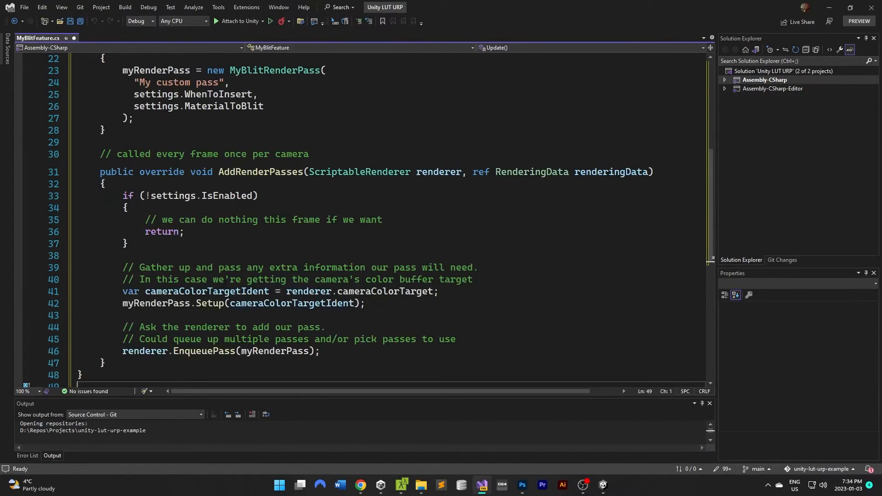
Review the pasted renderer feature code from its beginning and save the MyBlitFeature script.
scroll(294, 279, up, 10)
scroll(295, 279, up, 2)
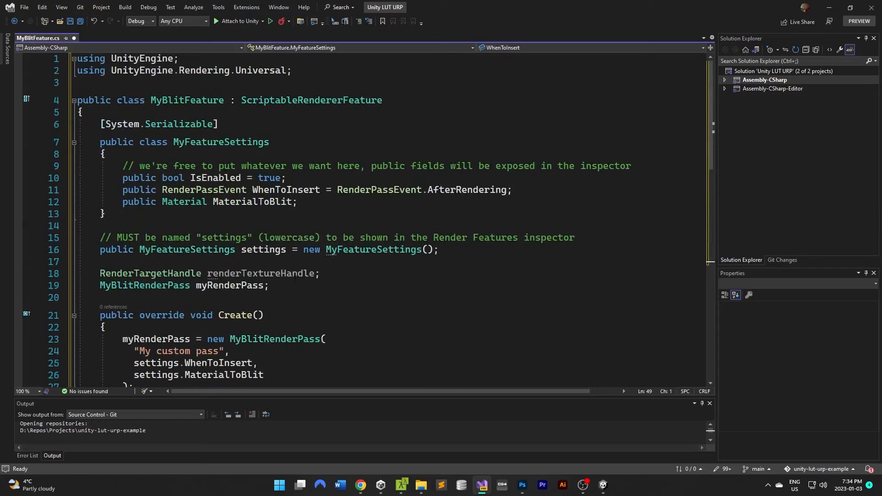
key(ctrl+s)
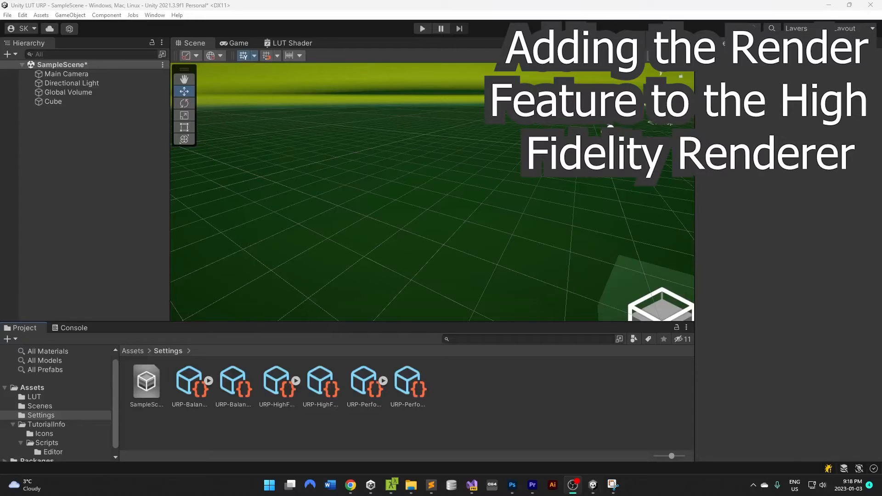
Check the project's Graphics settings for the active render pipeline asset and trace it to its renderer asset in the Settings folder.
click(23, 15)
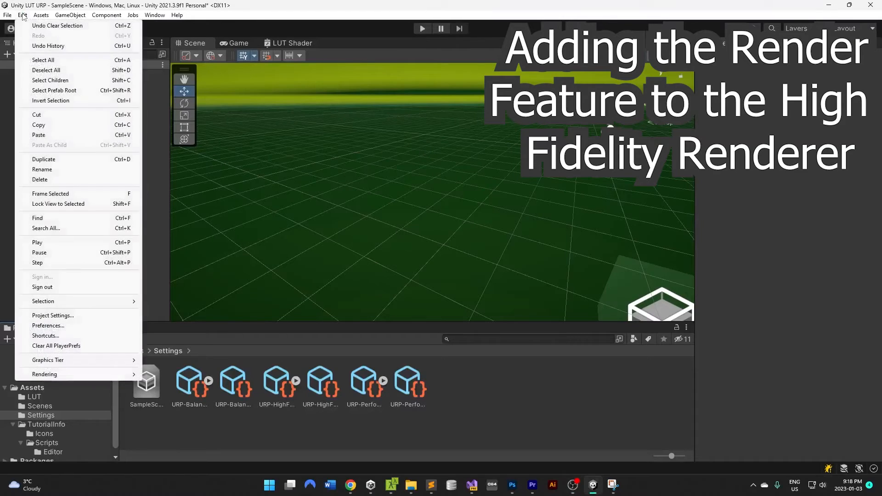
click(81, 316)
click(434, 118)
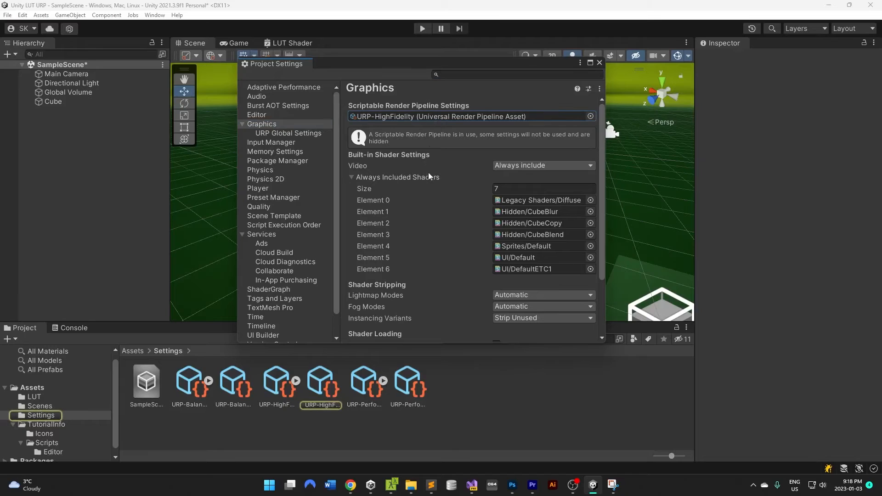
click(322, 386)
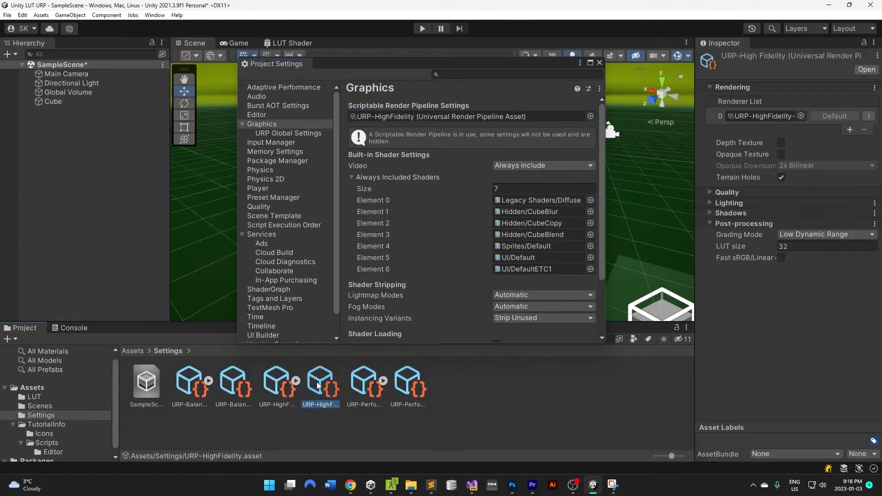
click(740, 117)
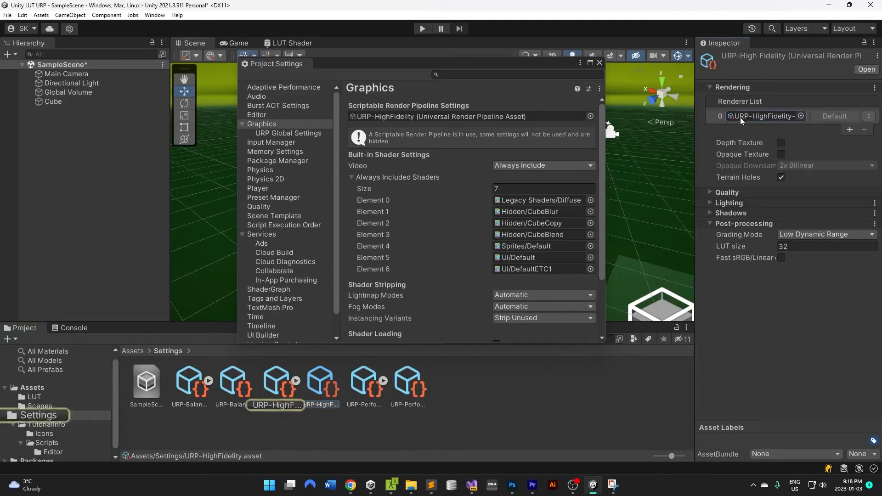
click(277, 388)
scroll(741, 387, down, 6)
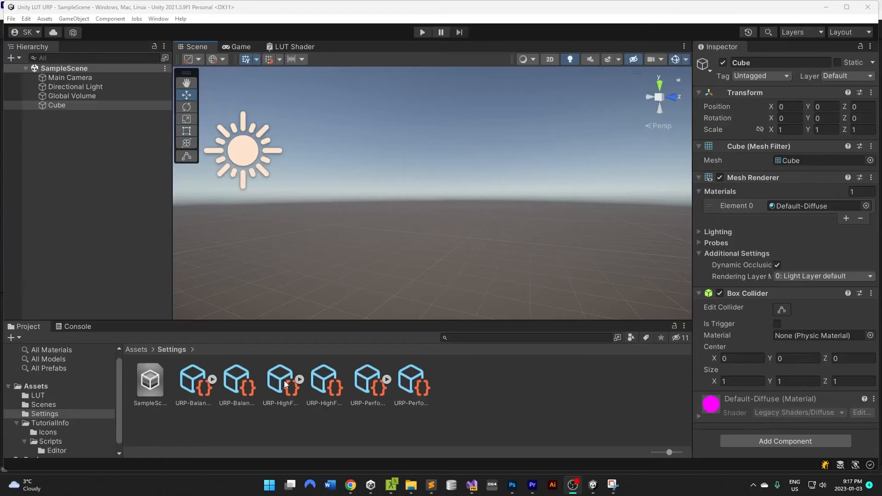
Add My Blit Feature as a renderer feature on the URP-HighFidelity-Renderer asset.
click(285, 384)
scroll(786, 234, down, 3)
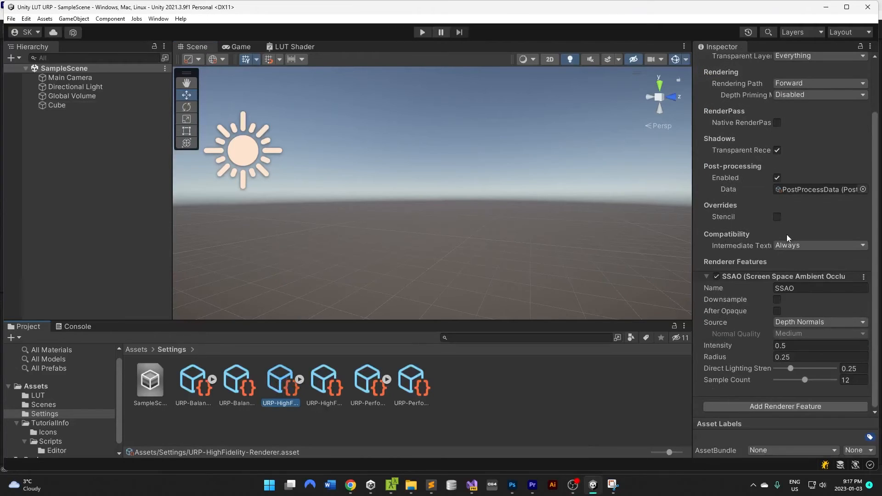
click(745, 404)
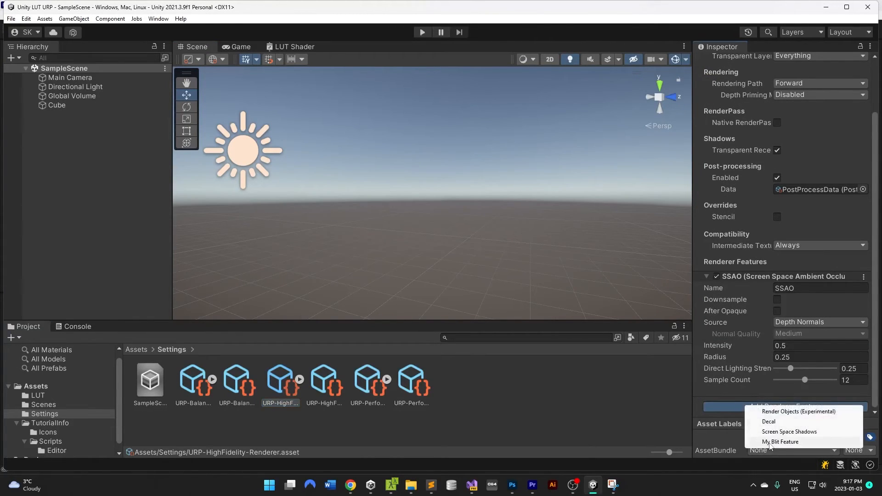
click(810, 441)
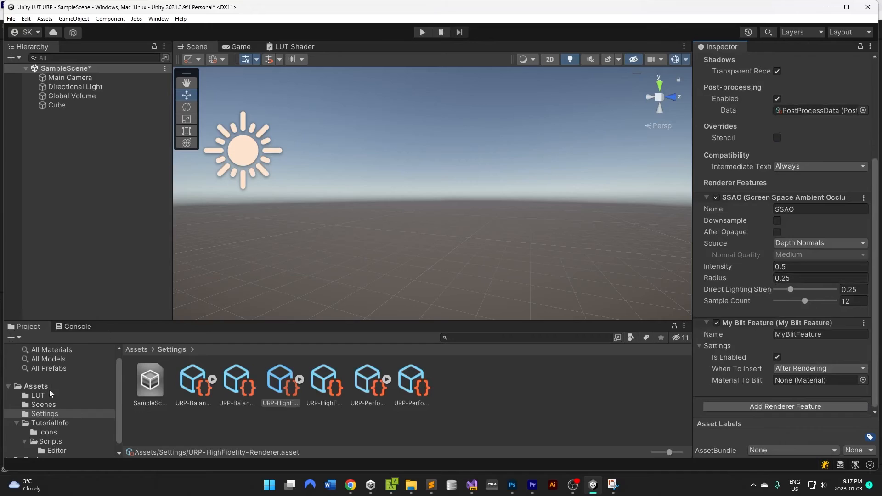
Assign Gameboy Material from the LUT folder as the blit feature's material and set its insertion point to Before Rendering Post Processing.
click(84, 395)
drag(148, 381, 784, 381)
click(816, 368)
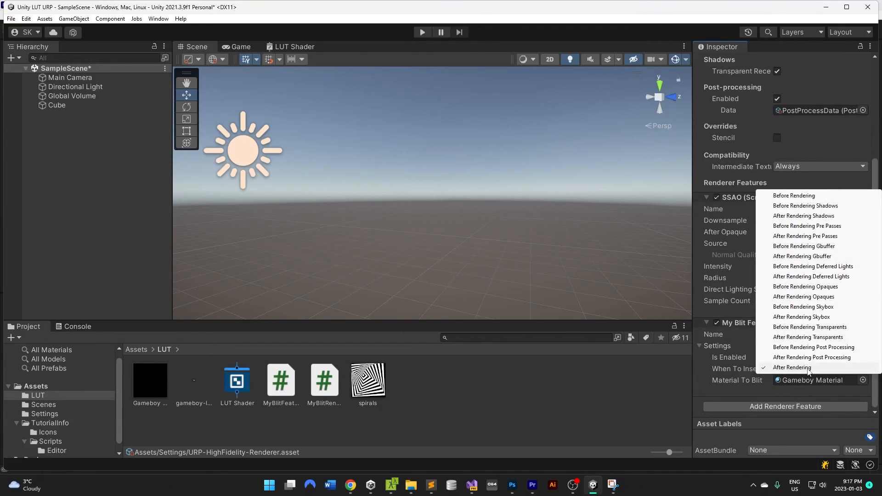
click(813, 348)
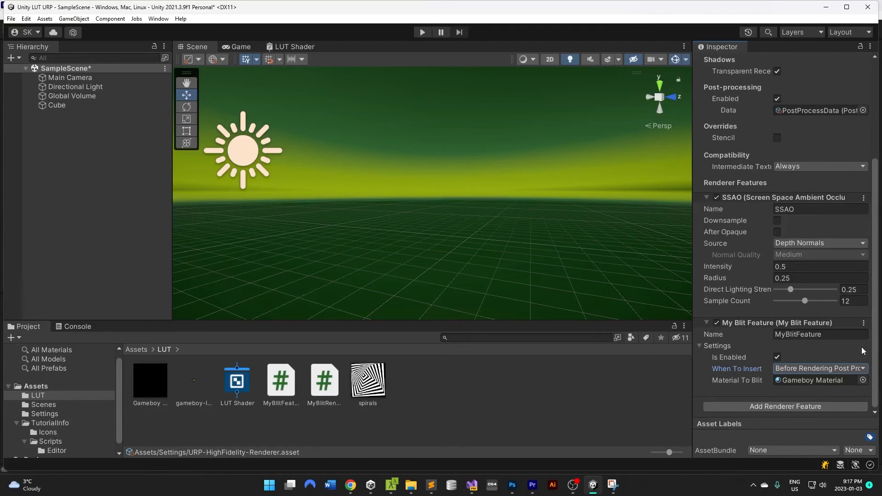
right_drag(612, 252, 327, 189)
right_drag(422, 199, 267, 179)
right_drag(324, 160, 654, 331)
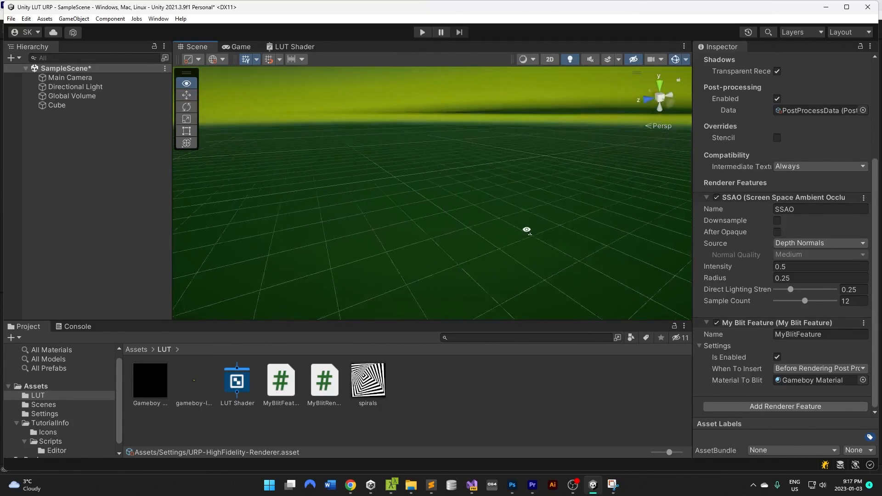